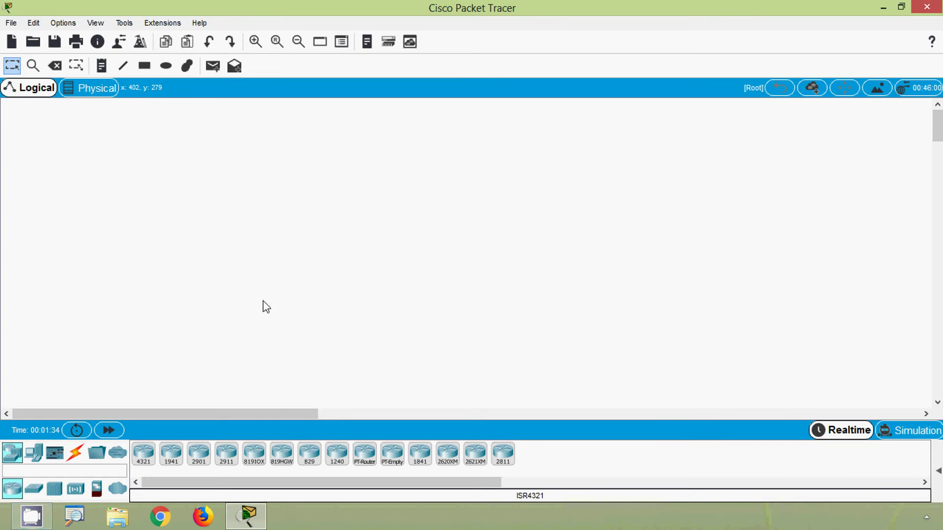
Step: Place a 2960 switch (Switch0) in the centre of the workspace
{"action": "left_click", "coordinate": [33, 488]}
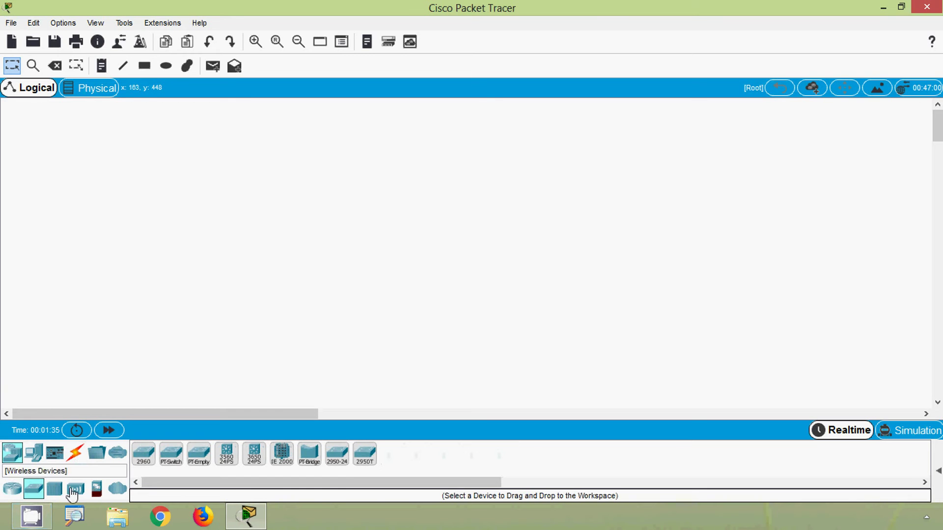
{"action": "left_click", "coordinate": [141, 463]}
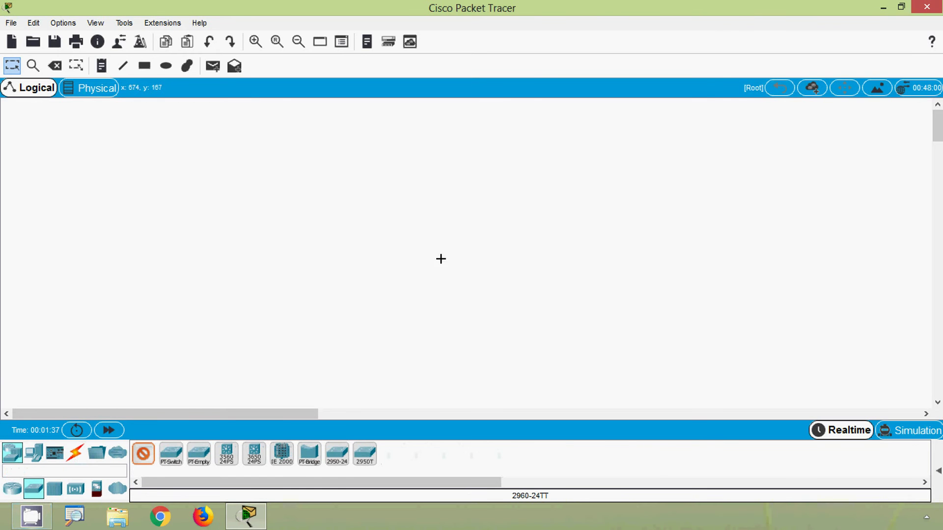
{"action": "left_click", "coordinate": [467, 214]}
Step: Place a PC (PC0) to the left of the switch
{"action": "left_click", "coordinate": [34, 452]}
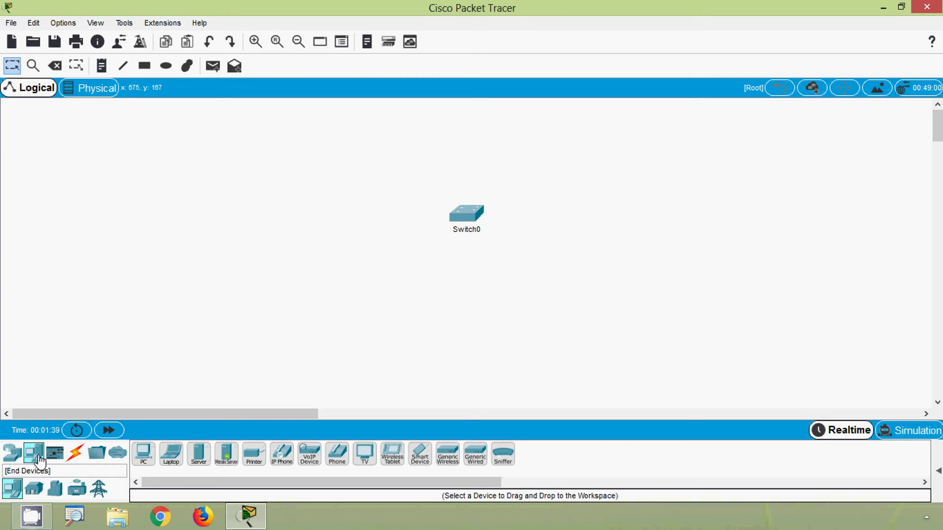
{"action": "left_click", "coordinate": [142, 461]}
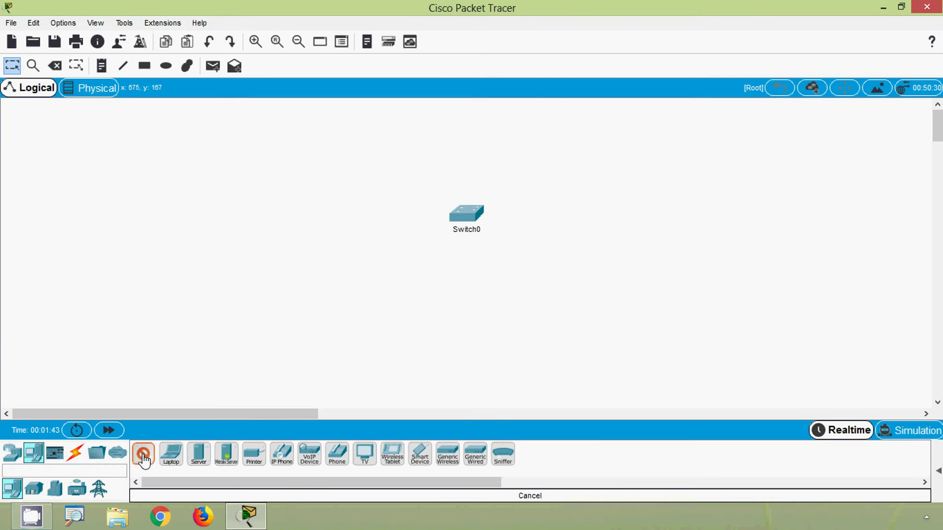
{"action": "left_click", "coordinate": [335, 213]}
{"action": "left_click", "coordinate": [77, 456]}
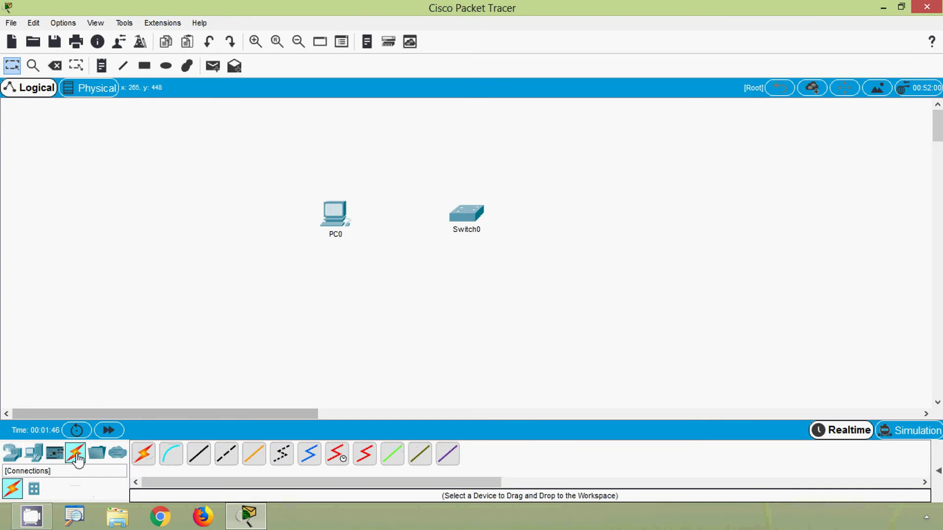
Step: Run a console cable from Switch0's Console port to PC0's RS 232 port
{"action": "left_click", "coordinate": [167, 462]}
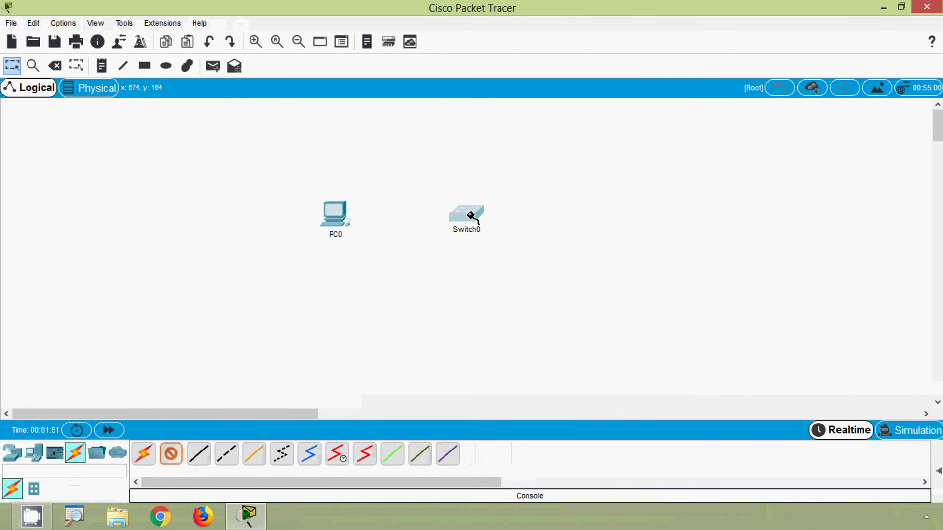
{"action": "left_click", "coordinate": [471, 216]}
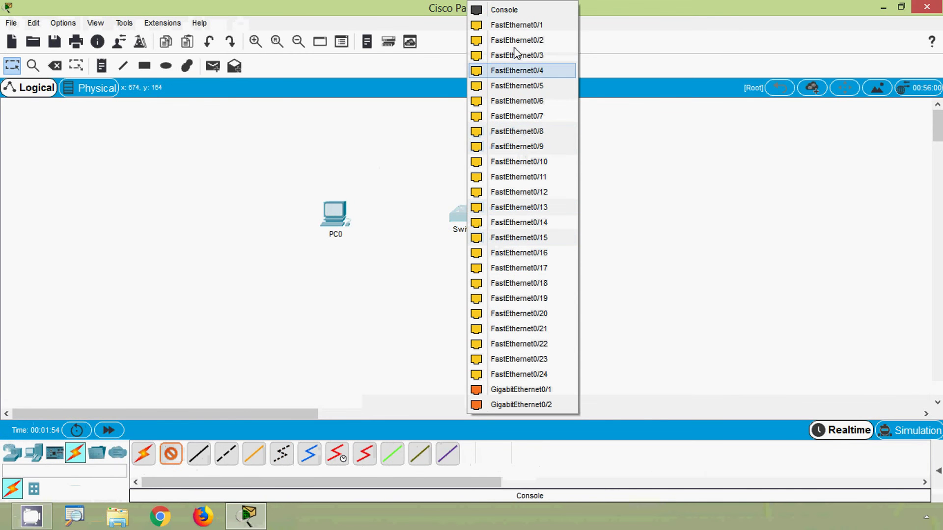
{"action": "left_click", "coordinate": [516, 10]}
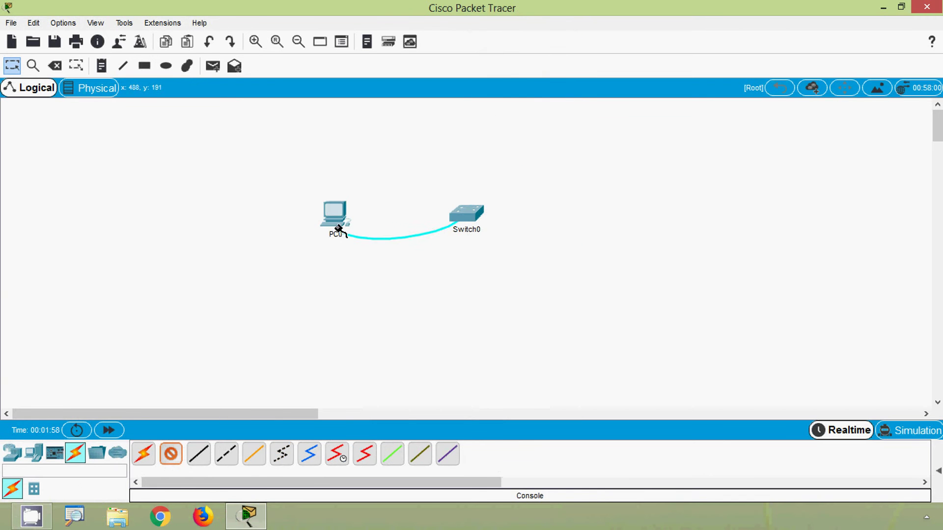
{"action": "left_click", "coordinate": [334, 217]}
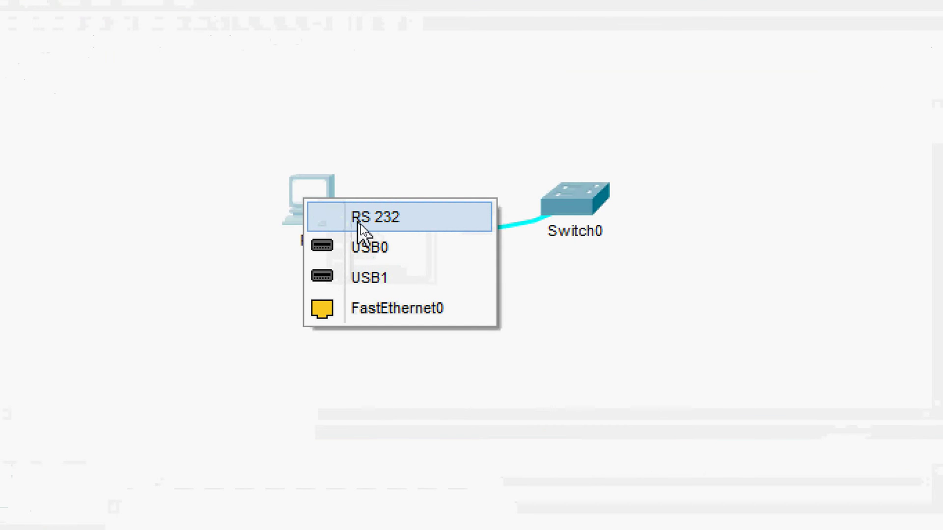
{"action": "left_click", "coordinate": [363, 227]}
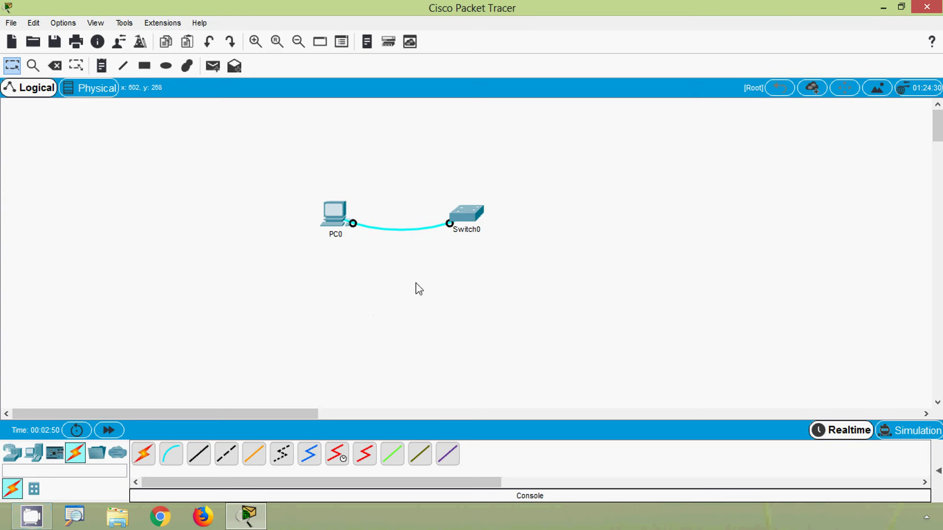
Step: Launch PC0's Desktop Terminal and connect with 9600 baud, 8 data bits, no parity, 1 stop bit
{"action": "left_click", "coordinate": [327, 224]}
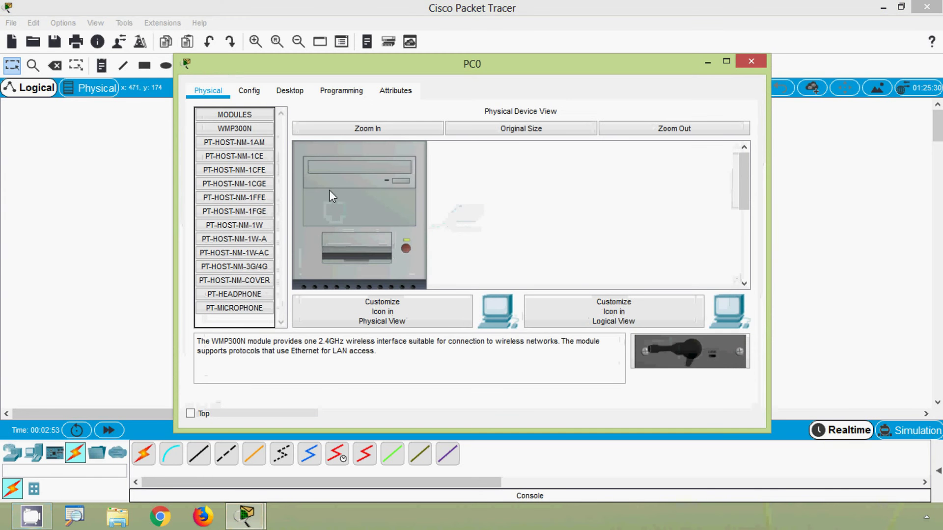
{"action": "left_click", "coordinate": [289, 95]}
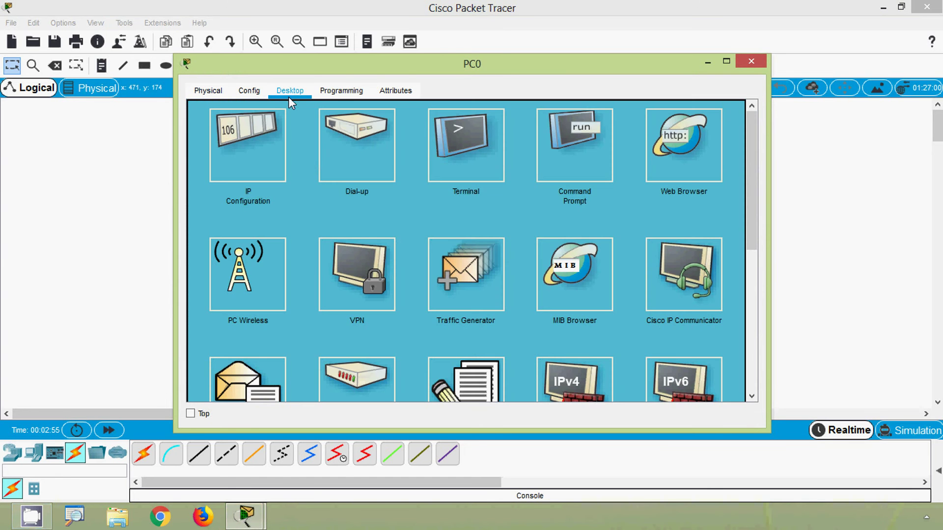
{"action": "left_click", "coordinate": [470, 167]}
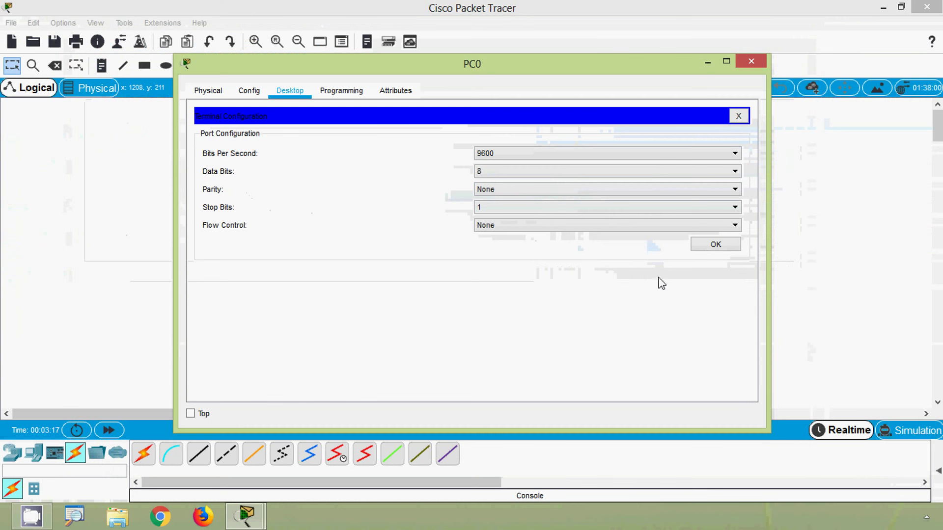
{"action": "left_click", "coordinate": [751, 241]}
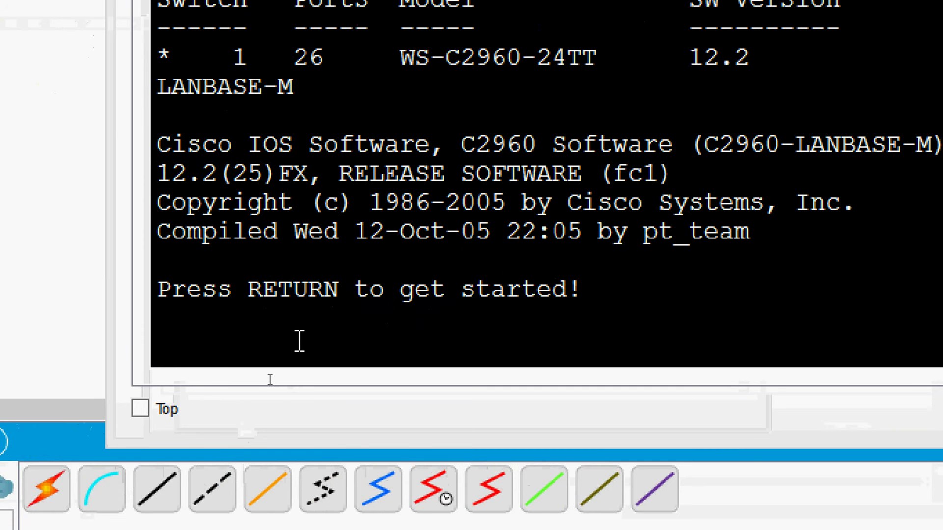
Step: Wake the switch console at the Switch> prompt and enter privileged mode with enable
{"action": "left_click", "coordinate": [299, 341]}
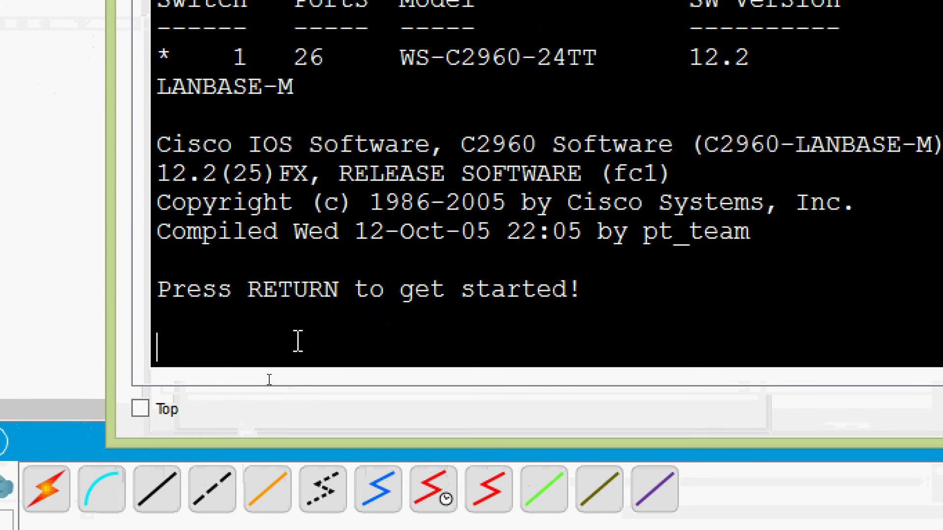
{"action": "key", "text": "Return"}
{"action": "key", "text": "Return"}
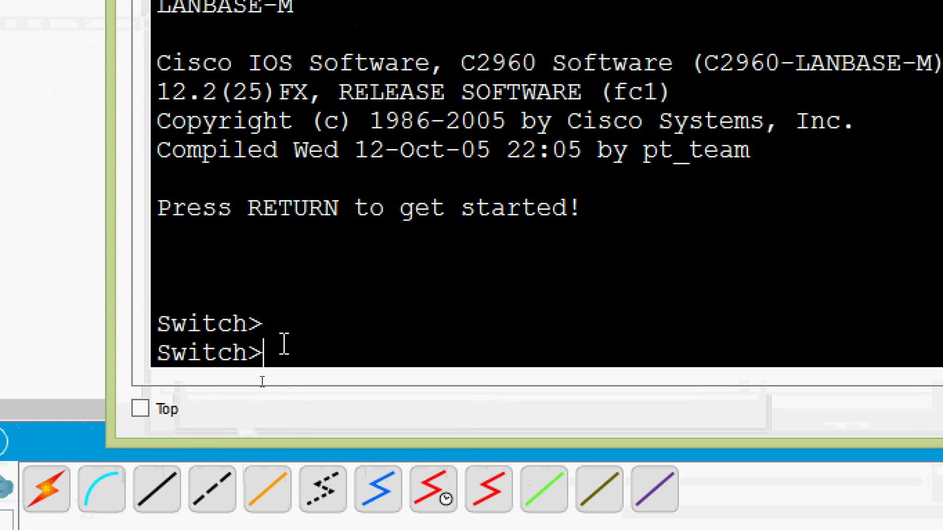
{"action": "triple_click", "coordinate": [167, 353]}
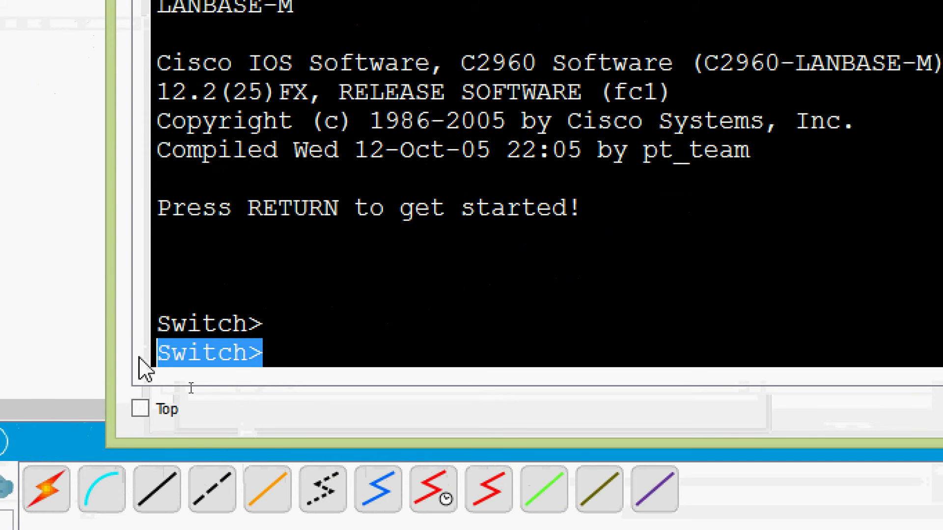
{"action": "left_click", "coordinate": [302, 346]}
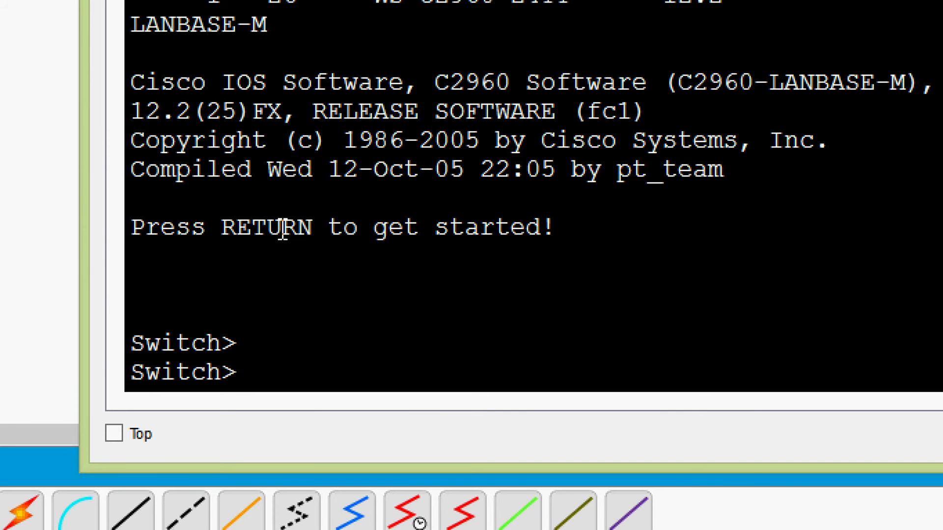
{"action": "type", "text": "ena"}
{"action": "key", "text": "Tab"}
{"action": "key", "text": "Return"}
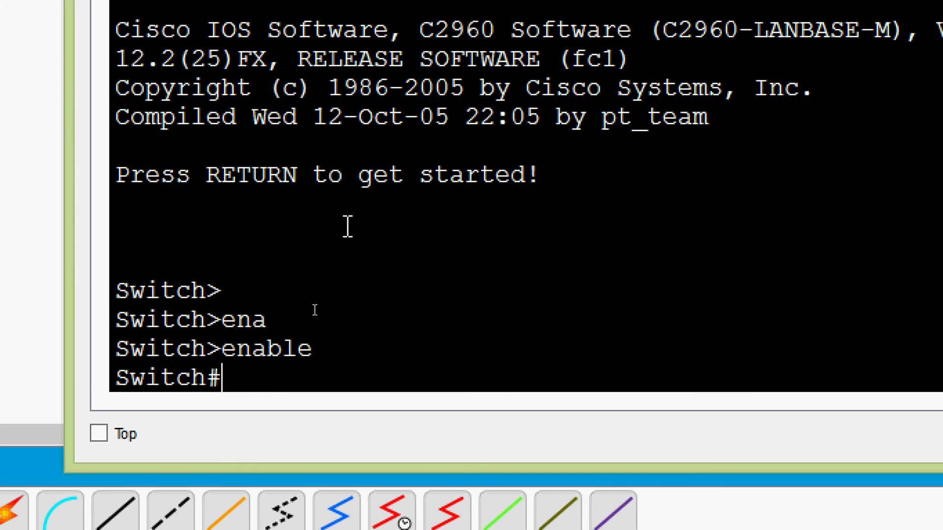
Step: Enter global configuration mode with configure terminal
{"action": "type", "text": "conf"}
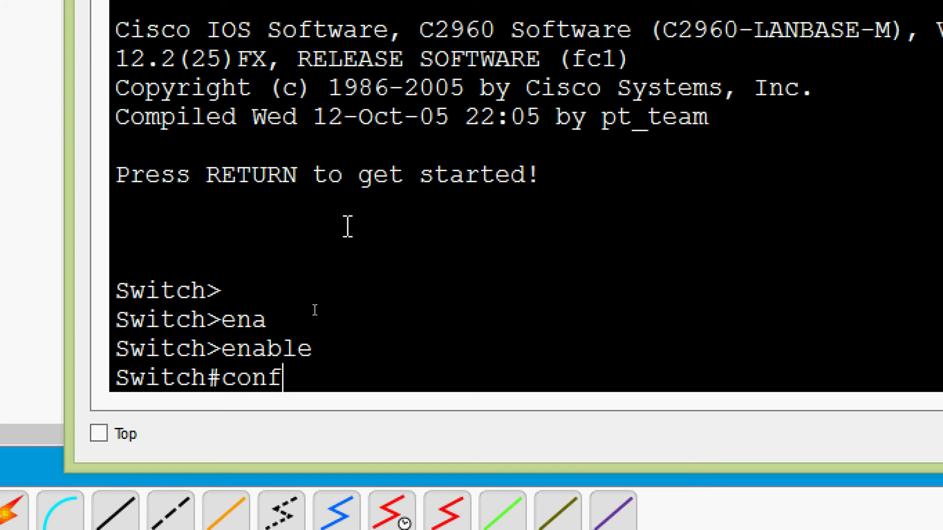
{"action": "key", "text": "Tab"}
{"action": "type", "text": "t"}
{"action": "key", "text": "Tab"}
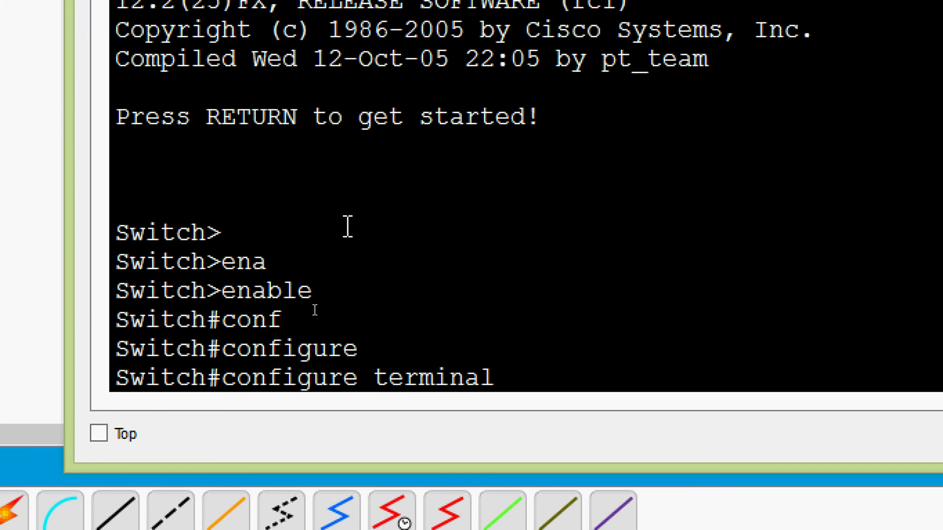
{"action": "key", "text": "Return"}
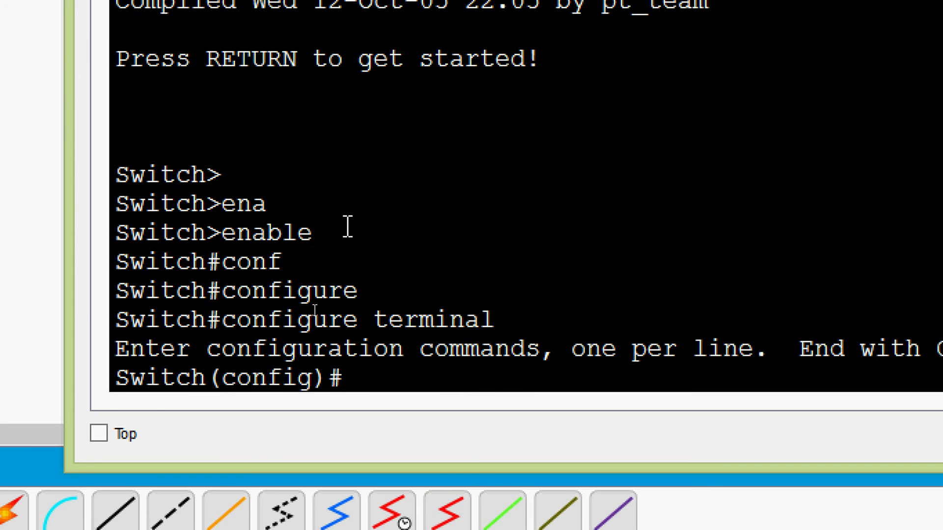
Step: Browse the line command help to find the vty option and its 0–15 range
{"action": "type", "text": "line"}
{"action": "key", "text": "Tab"}
{"action": "type", "text": "?"}
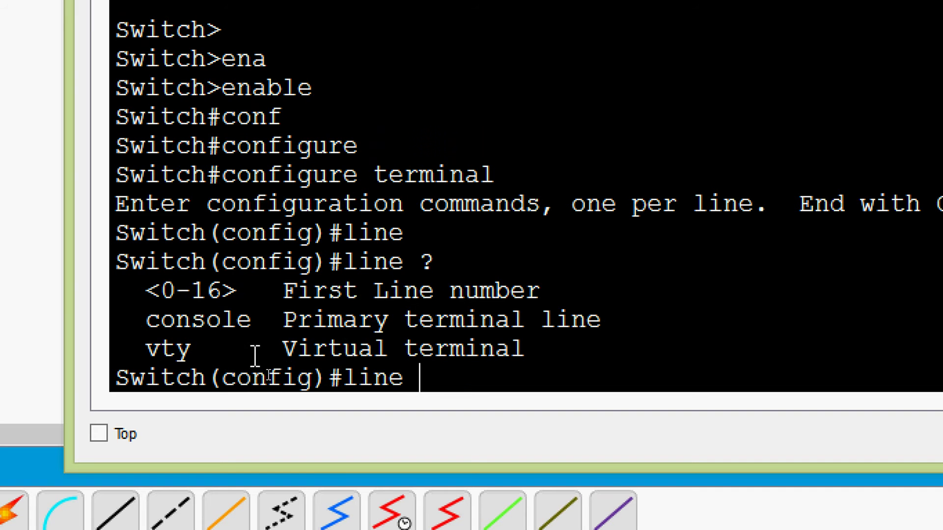
{"action": "left_click_drag", "start_coordinate": [283, 350], "coordinate": [488, 362]}
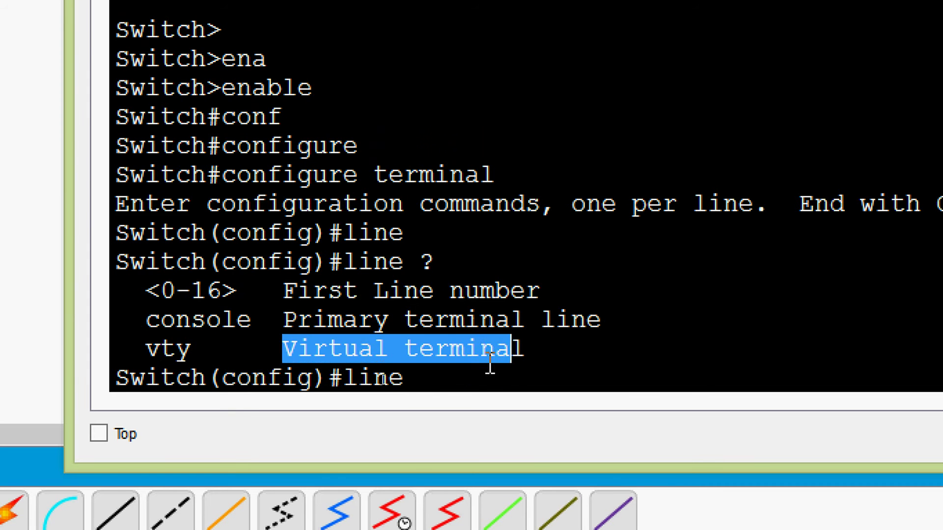
{"action": "left_click", "coordinate": [460, 376]}
{"action": "type", "text": "vt"}
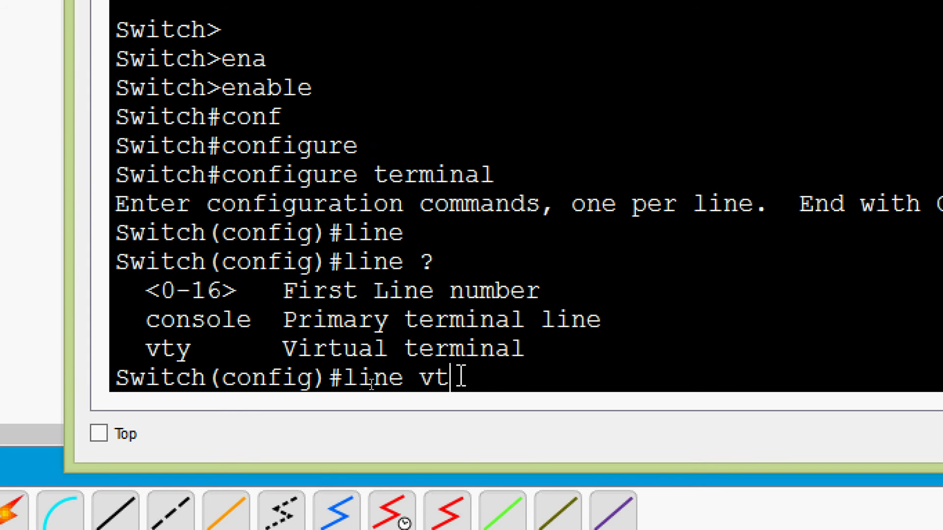
{"action": "type", "text": "y ?"}
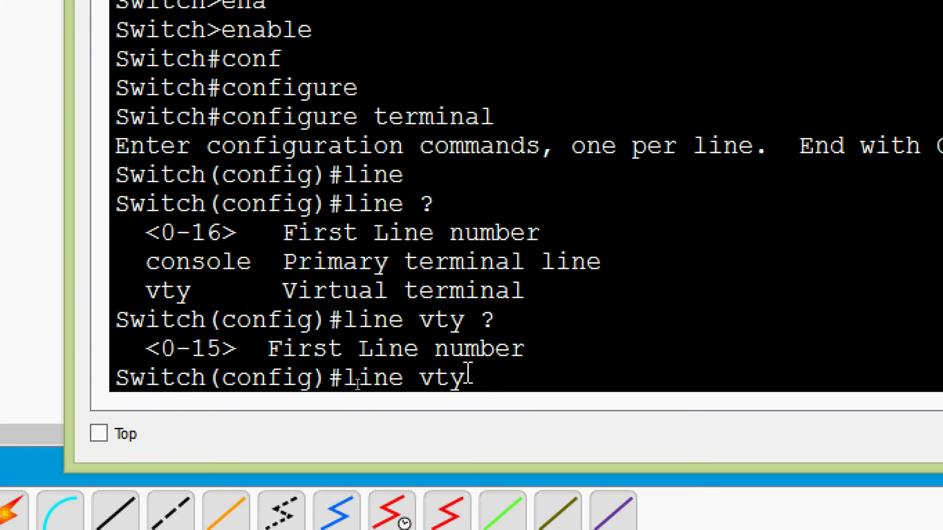
{"action": "left_click", "coordinate": [163, 350]}
{"action": "left_click_drag", "start_coordinate": [167, 349], "coordinate": [240, 350]}
{"action": "left_click", "coordinate": [491, 383]}
Step: Enter line vty 0 15 to configure all sixteen virtual terminal lines
{"action": "type", "text": "0 ?"}
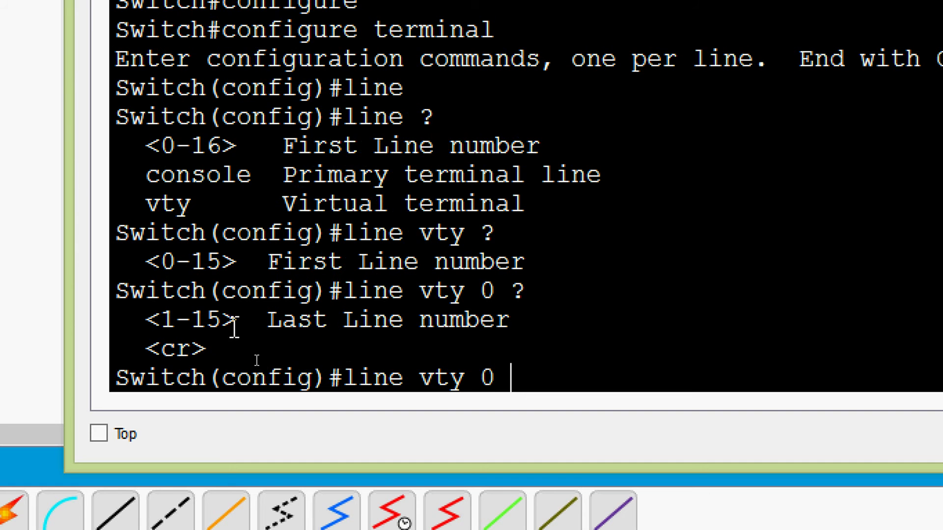
{"action": "left_click_drag", "start_coordinate": [224, 328], "coordinate": [193, 325]}
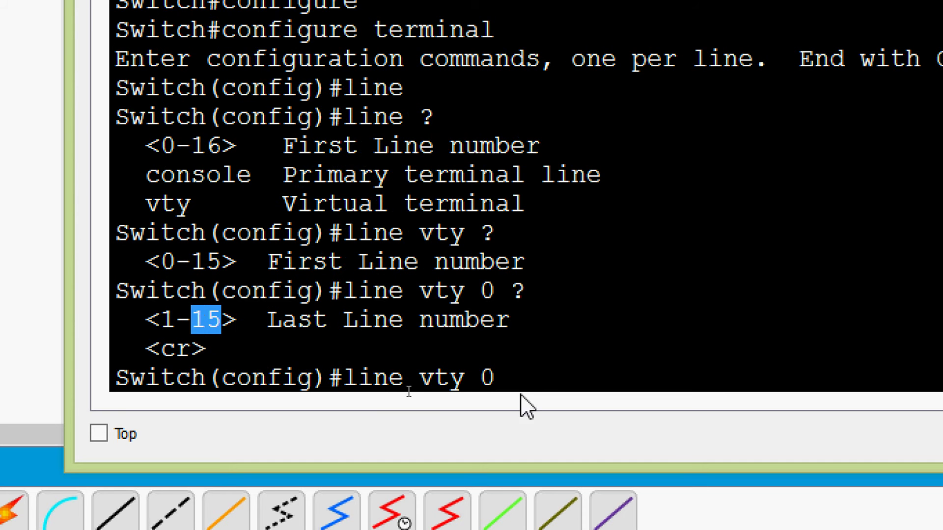
{"action": "left_click", "coordinate": [538, 373]}
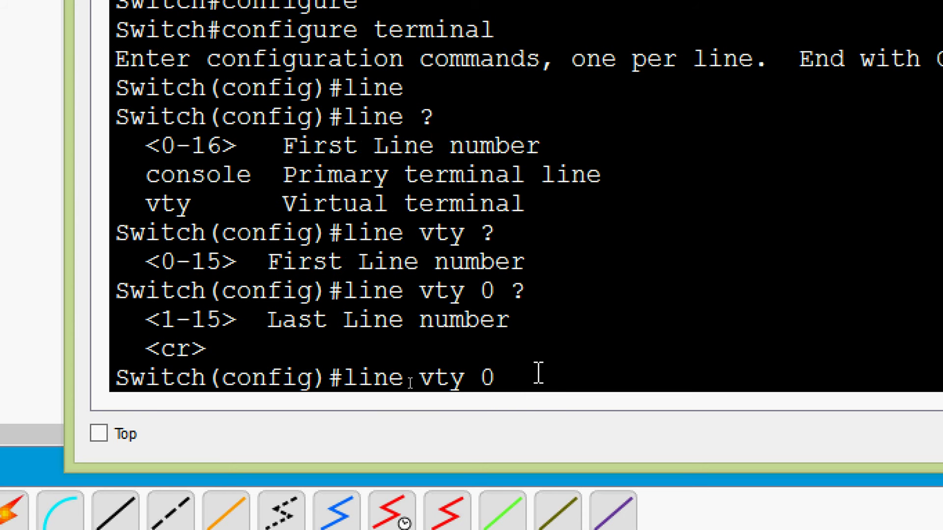
{"action": "type", "text": "15"}
{"action": "key", "text": "Return"}
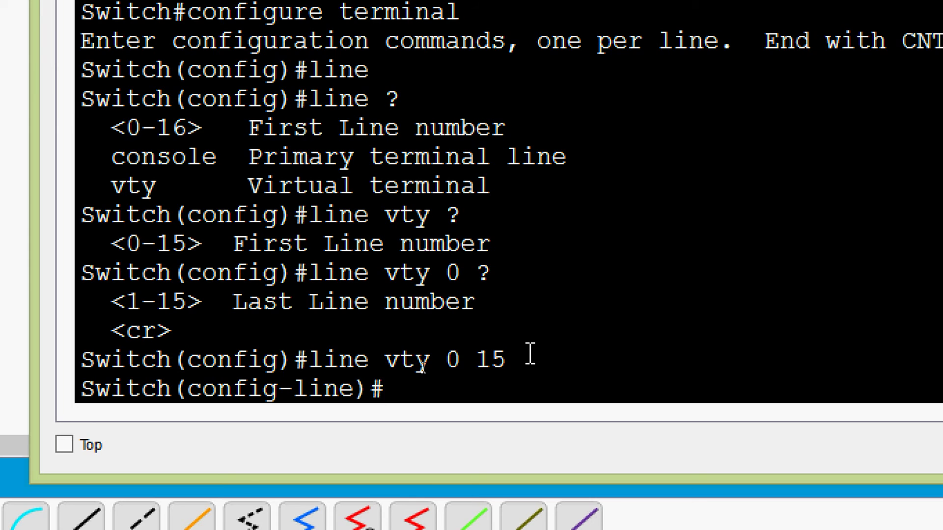
Step: Check the password help options and set a cleartext password on the vty lines
{"action": "type", "text": "?"}
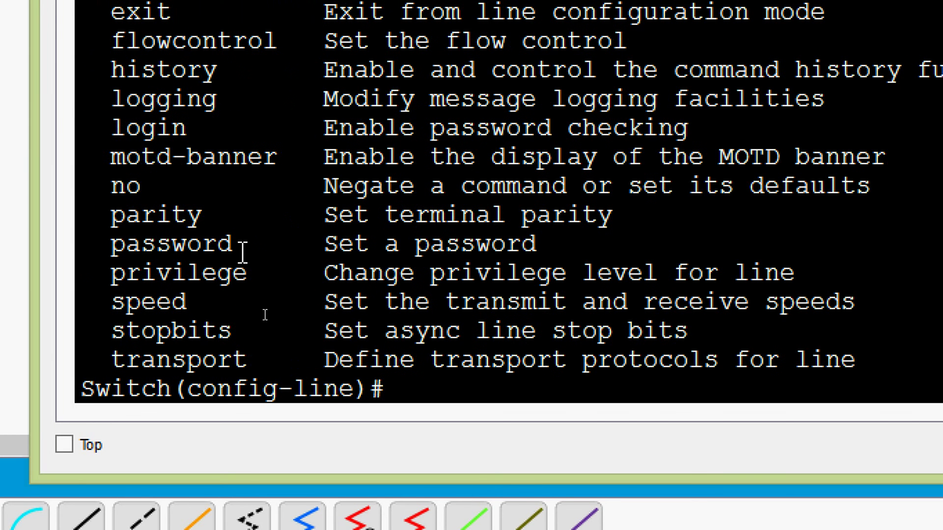
{"action": "left_click_drag", "start_coordinate": [120, 249], "coordinate": [527, 251]}
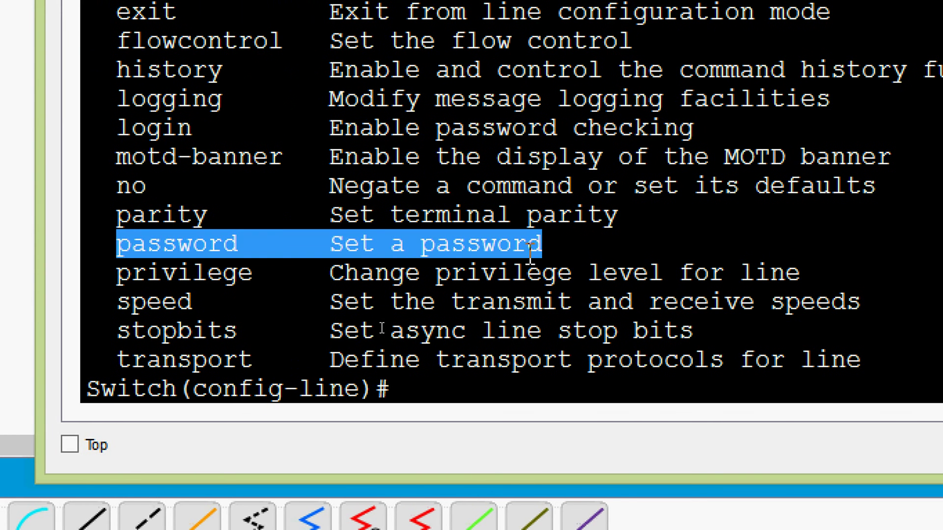
{"action": "left_click", "coordinate": [419, 391]}
{"action": "type", "text": "pas"}
{"action": "key", "text": "Tab"}
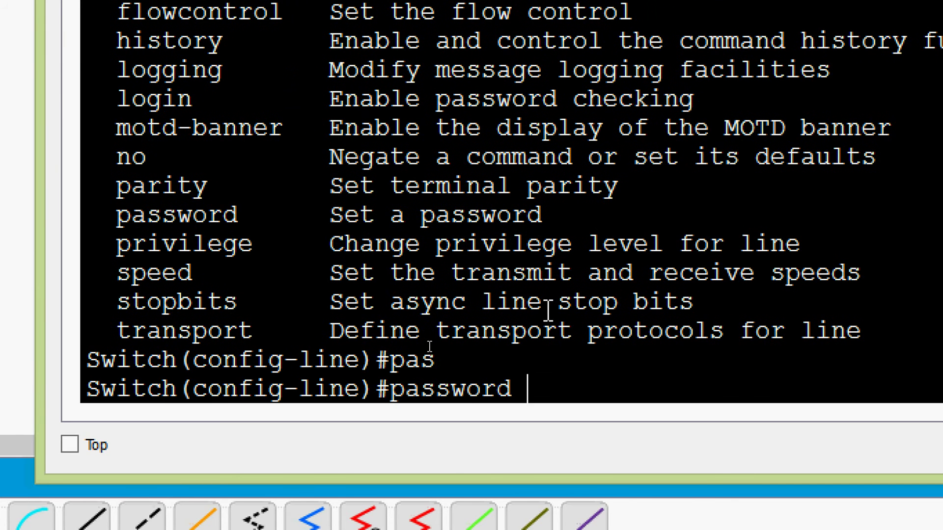
{"action": "type", "text": "?"}
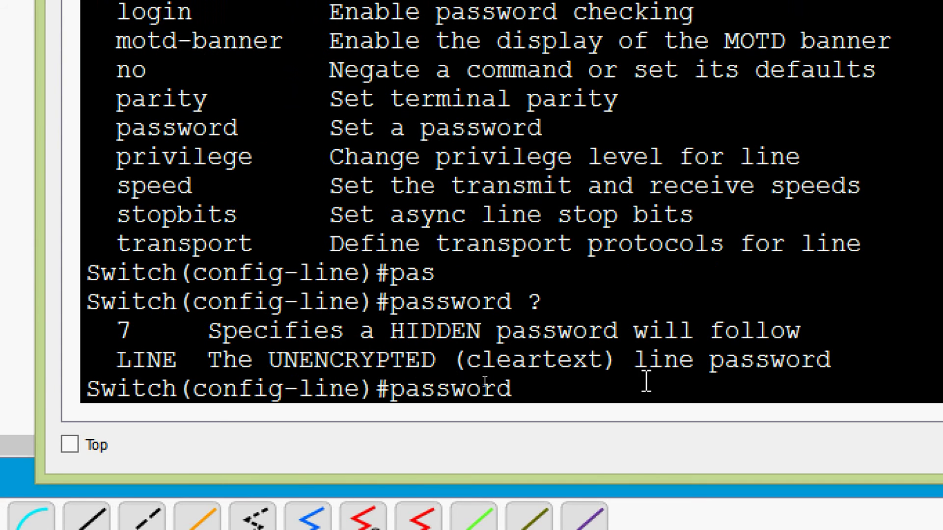
{"action": "left_click_drag", "start_coordinate": [475, 370], "coordinate": [605, 364]}
{"action": "left_click_drag", "start_coordinate": [210, 330], "coordinate": [653, 334]}
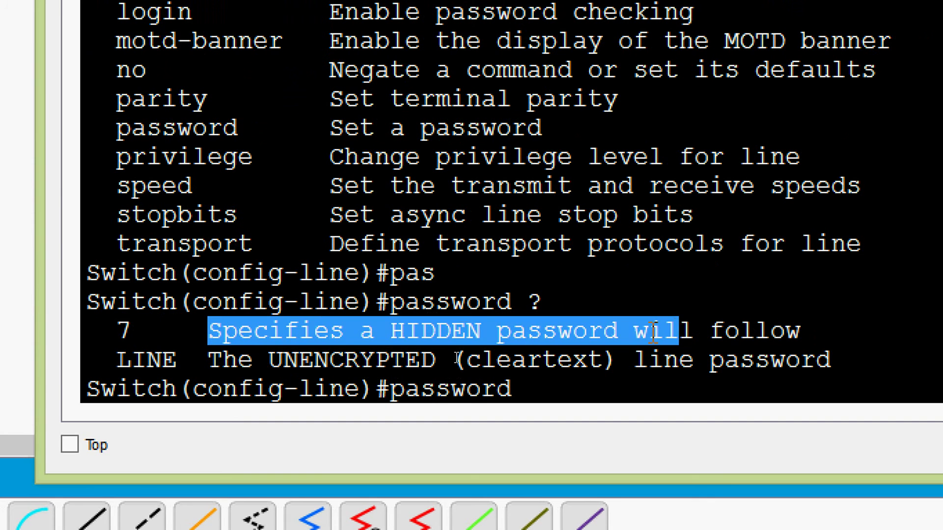
{"action": "left_click", "coordinate": [351, 360]}
{"action": "left_click_drag", "start_coordinate": [132, 330], "coordinate": [104, 331]}
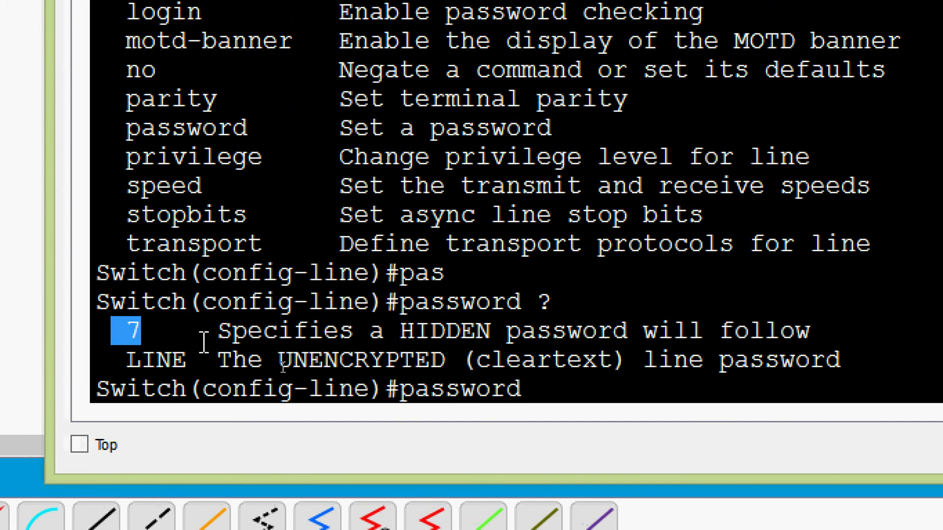
{"action": "left_click", "coordinate": [560, 379]}
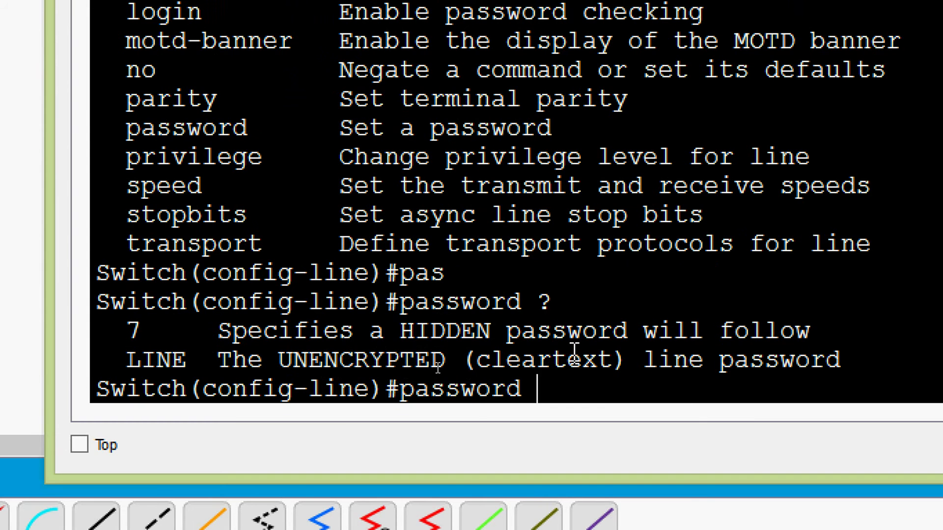
{"action": "type", "text": "cisco"}
{"action": "key", "text": "Return"}
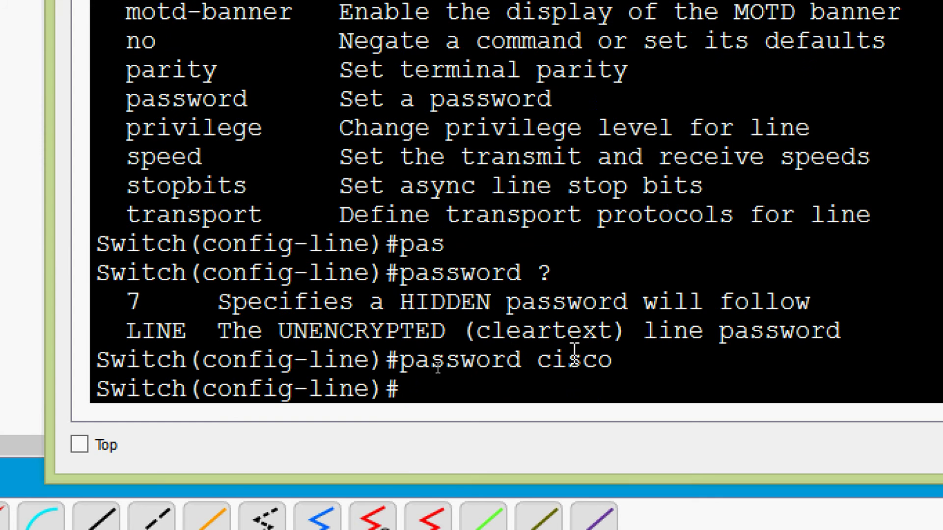
Step: Enable login password checking on the vty lines and return to the Switch# prompt
{"action": "type", "text": "?"}
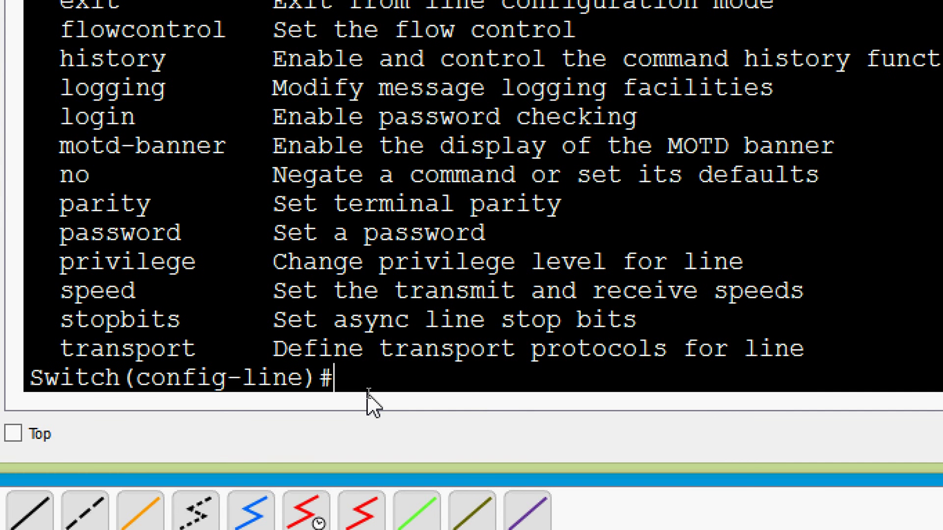
{"action": "left_click_drag", "start_coordinate": [64, 118], "coordinate": [95, 126]}
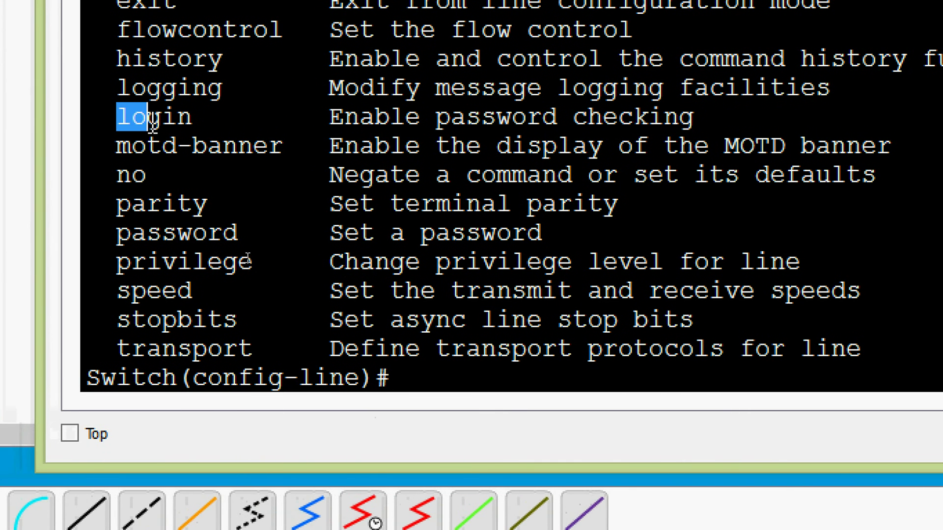
{"action": "left_click_drag", "start_coordinate": [152, 126], "coordinate": [195, 121]}
{"action": "left_click_drag", "start_coordinate": [315, 118], "coordinate": [694, 110]}
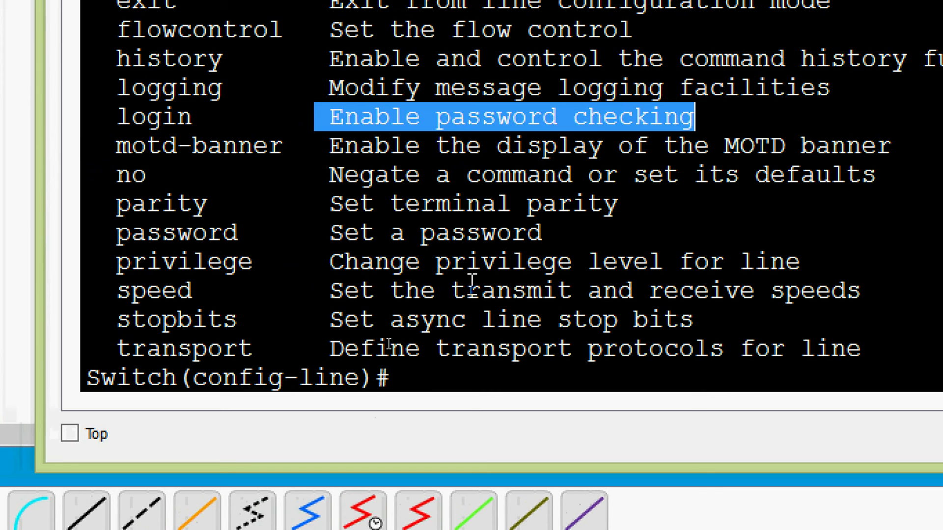
{"action": "left_click", "coordinate": [443, 368]}
{"action": "type", "text": "l"}
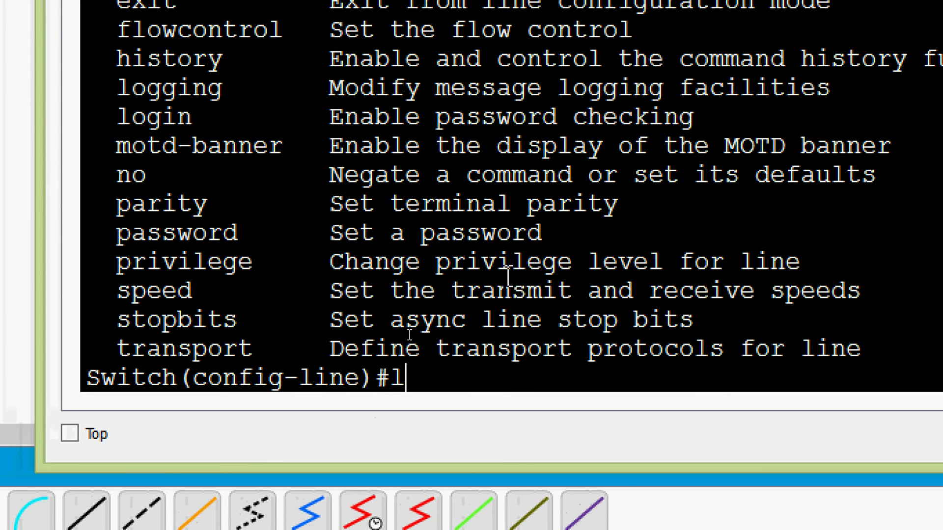
{"action": "type", "text": "ogin"}
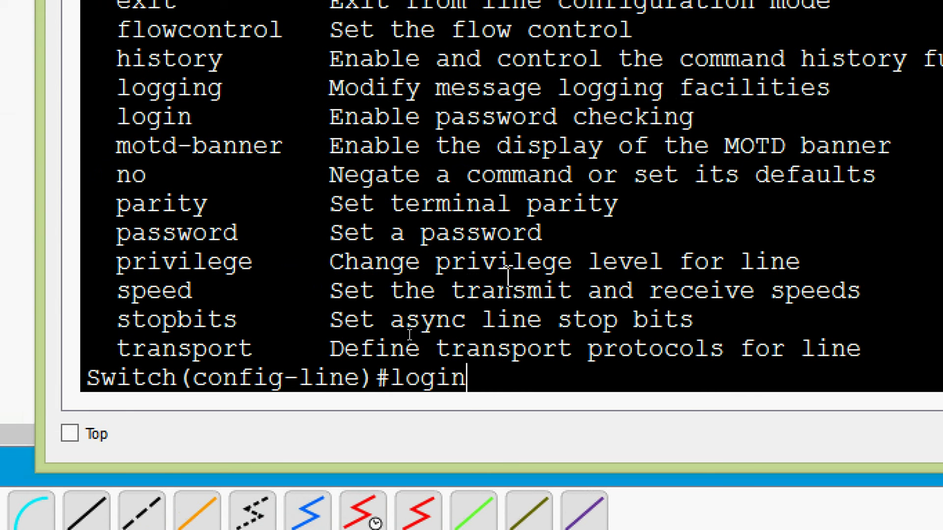
{"action": "key", "text": "Return"}
{"action": "key", "text": "Up"}
{"action": "key", "text": "Return"}
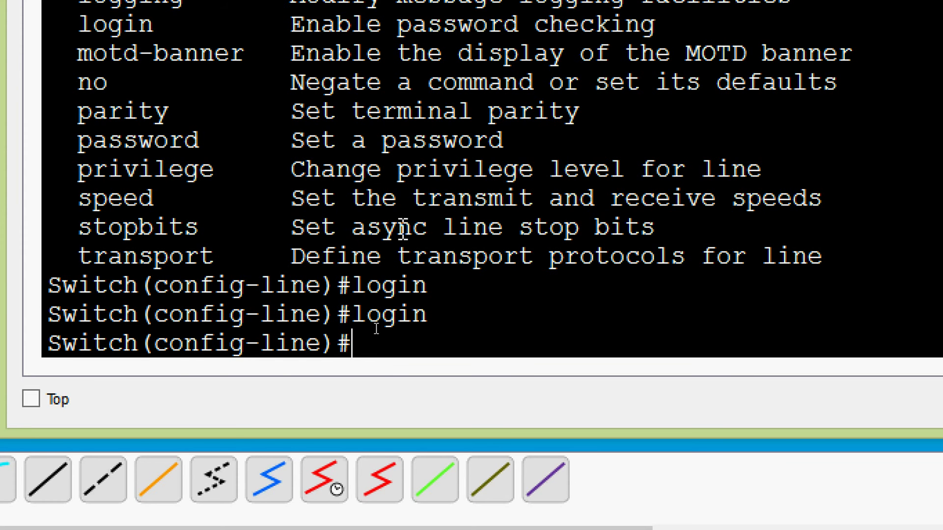
{"action": "key", "text": "ctrl+z"}
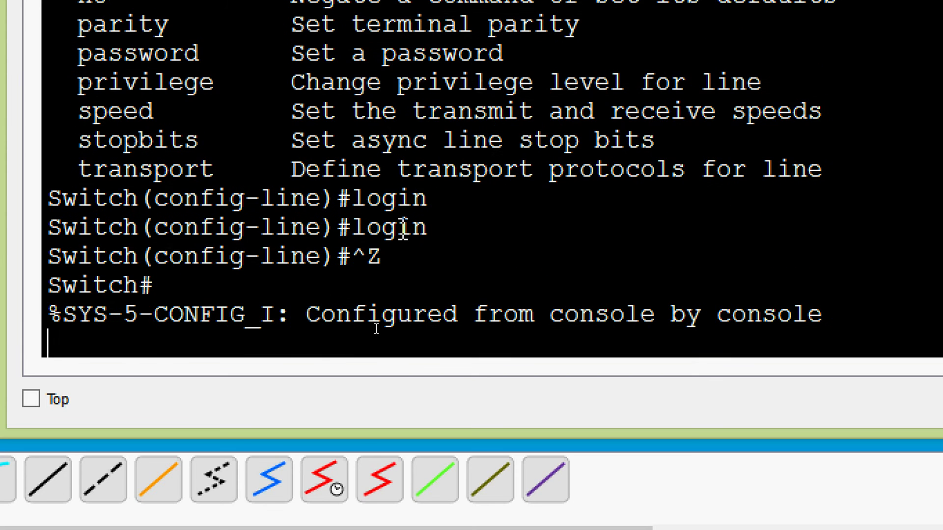
{"action": "key", "text": "Return"}
{"action": "key", "text": "Return"}
{"action": "key", "text": "Return"}
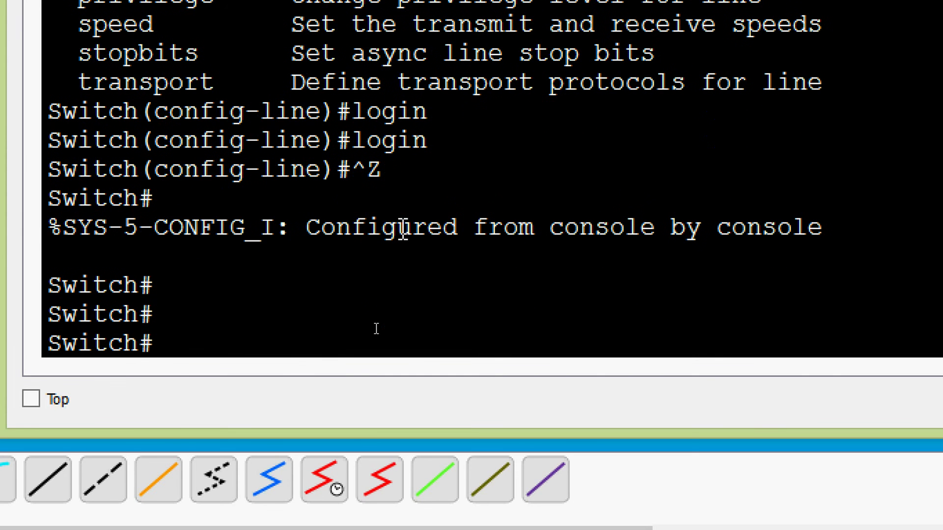
Step: Run copy running-config startup-config and accept the default startup-config filename
{"action": "type", "text": "cop"}
{"action": "key", "text": "Tab"}
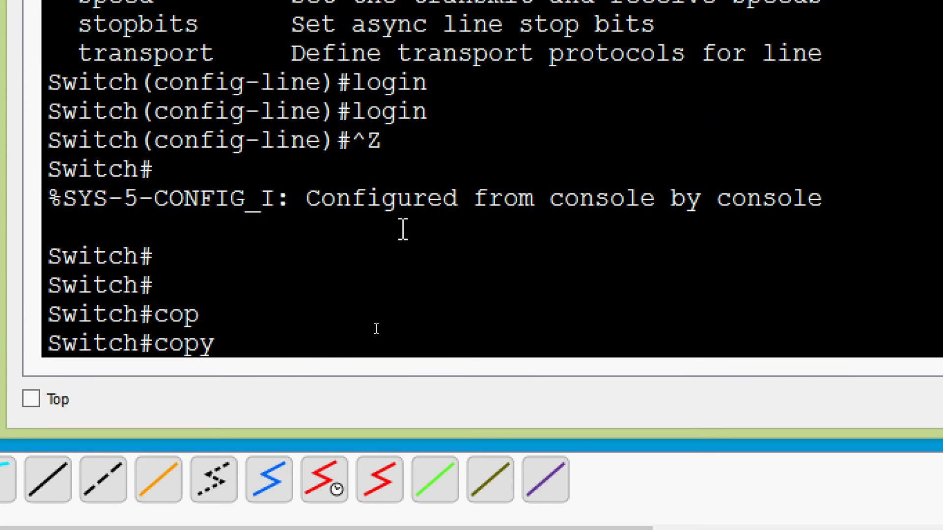
{"action": "type", "text": "r"}
{"action": "key", "text": "Tab"}
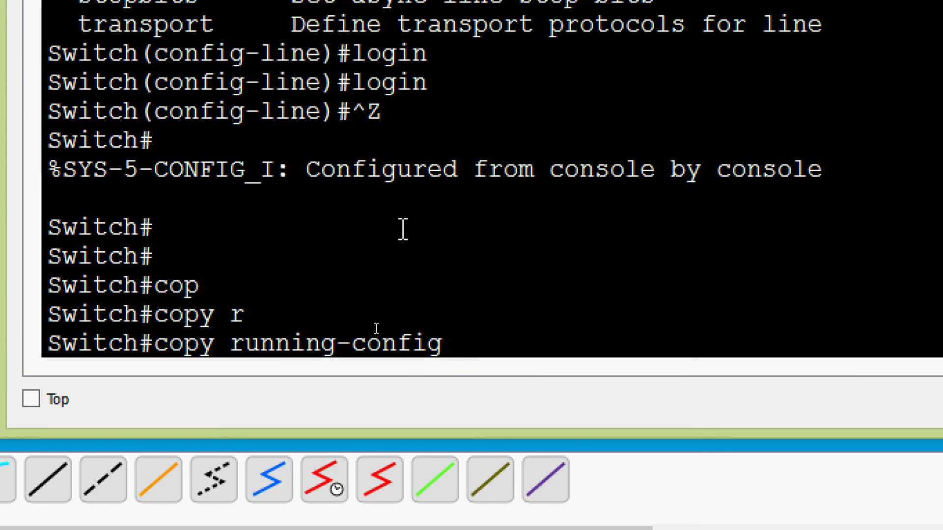
{"action": "type", "text": "st"}
{"action": "key", "text": "Tab"}
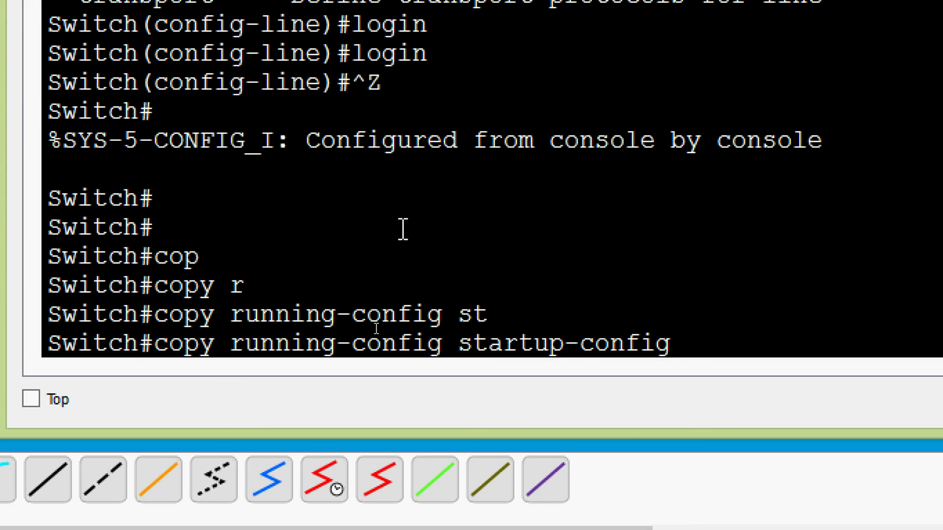
{"action": "key", "text": "Return"}
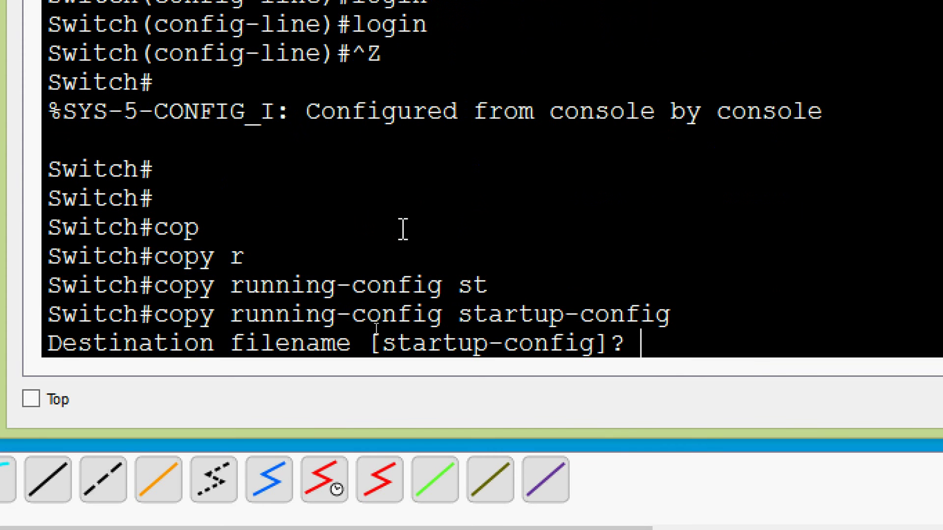
{"action": "key", "text": "Return"}
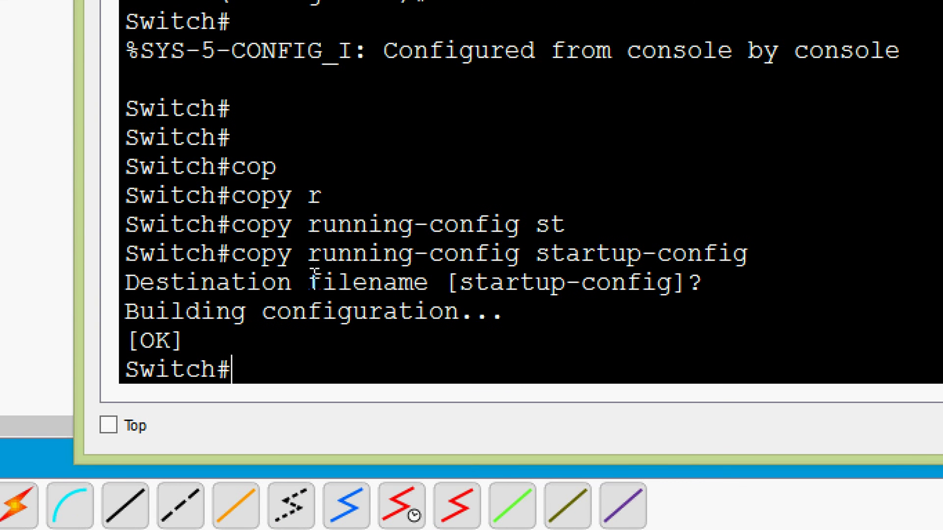
{"action": "type", "text": "show r"}
{"action": "key", "text": "Tab"}
{"action": "type", "text": "ru"}
{"action": "key", "text": "Tab"}
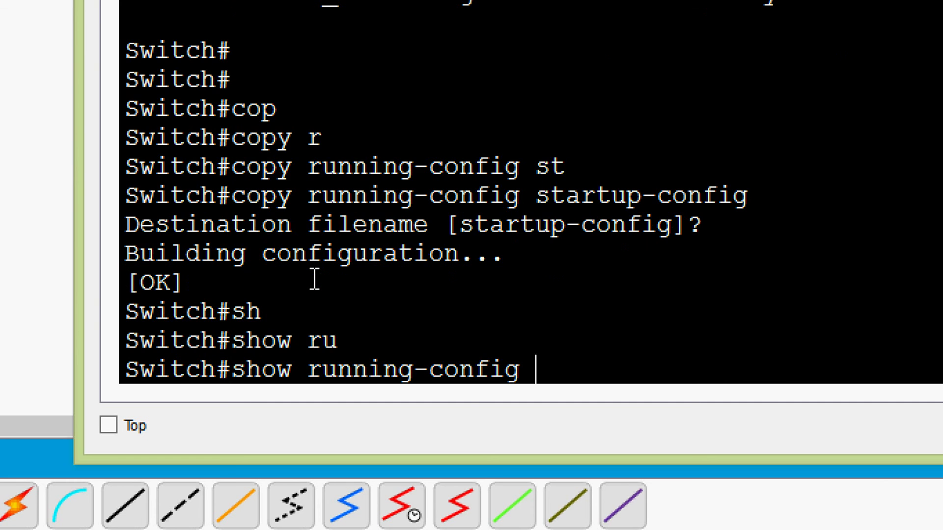
{"action": "key", "text": "Return"}
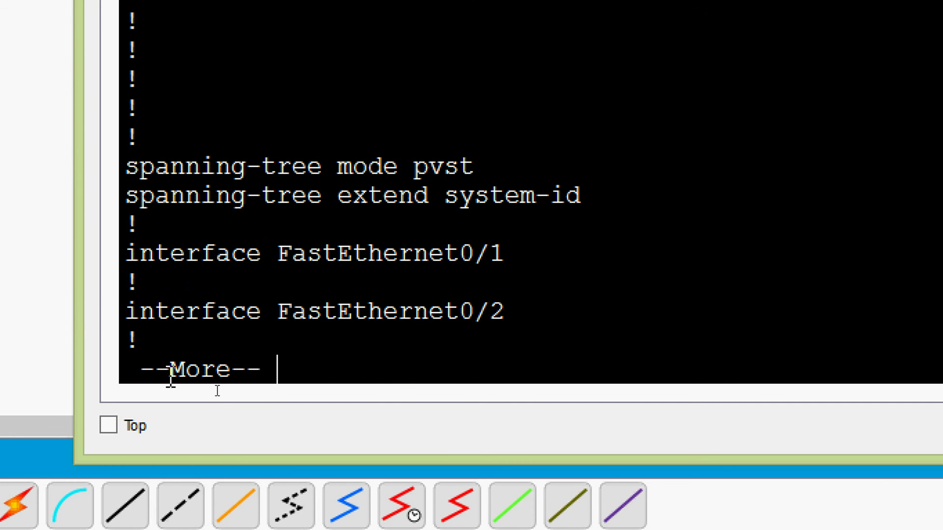
{"action": "key", "text": "space"}
{"action": "key", "text": "space"}
{"action": "key", "text": "space"}
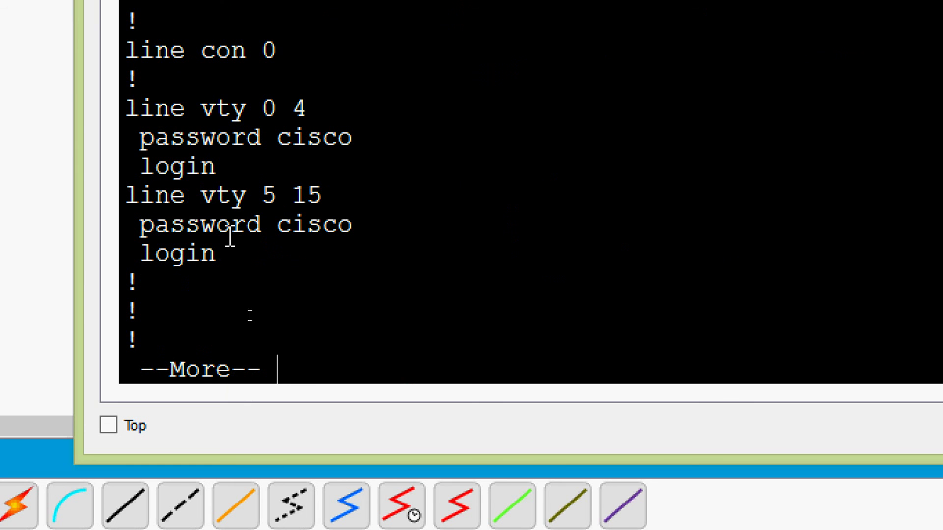
{"action": "left_click_drag", "start_coordinate": [127, 109], "coordinate": [306, 116]}
{"action": "left_click_drag", "start_coordinate": [141, 138], "coordinate": [354, 137]}
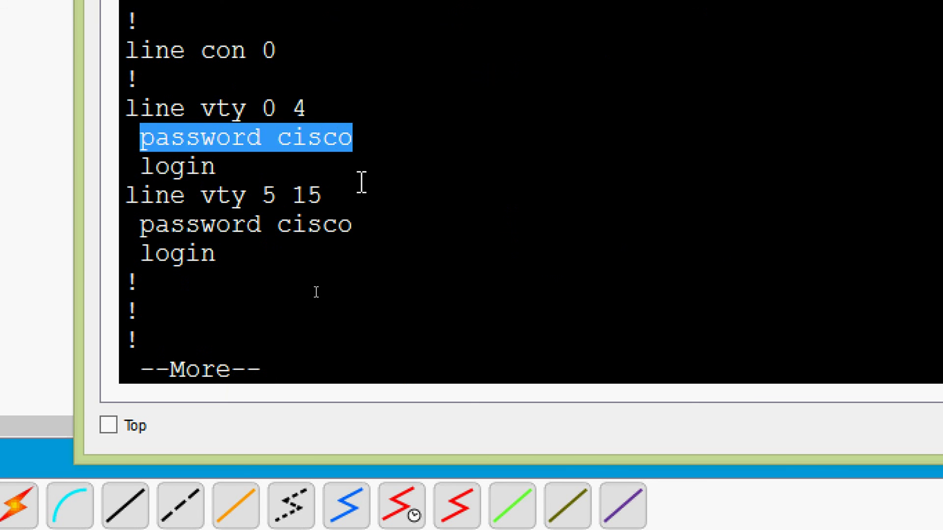
{"action": "left_click", "coordinate": [216, 195]}
{"action": "left_click_drag", "start_coordinate": [128, 196], "coordinate": [330, 199]}
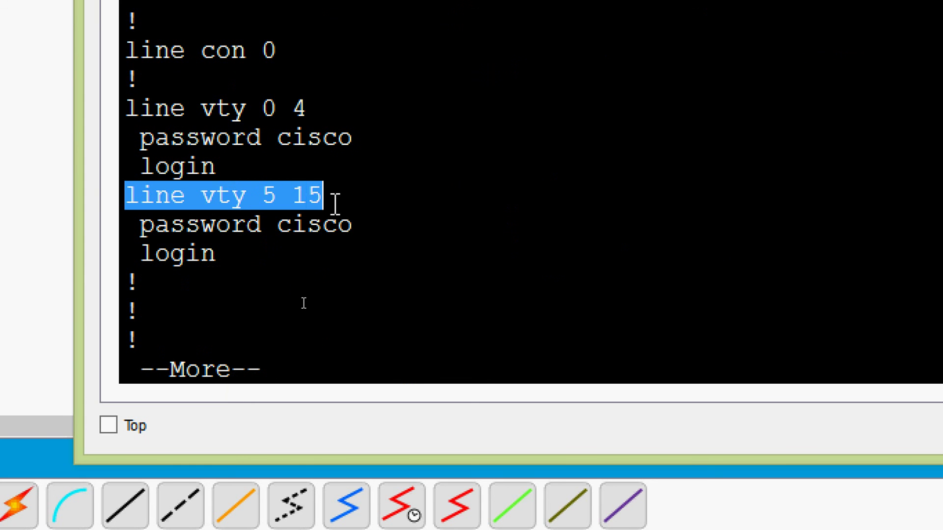
{"action": "left_click_drag", "start_coordinate": [141, 225], "coordinate": [364, 227]}
{"action": "left_click", "coordinate": [365, 229]}
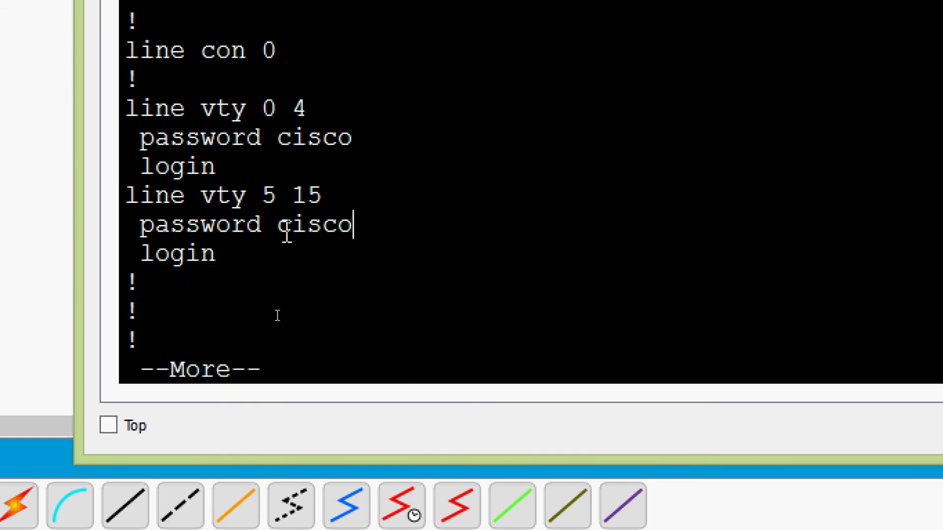
{"action": "left_click_drag", "start_coordinate": [279, 227], "coordinate": [357, 231]}
{"action": "left_click", "coordinate": [370, 232]}
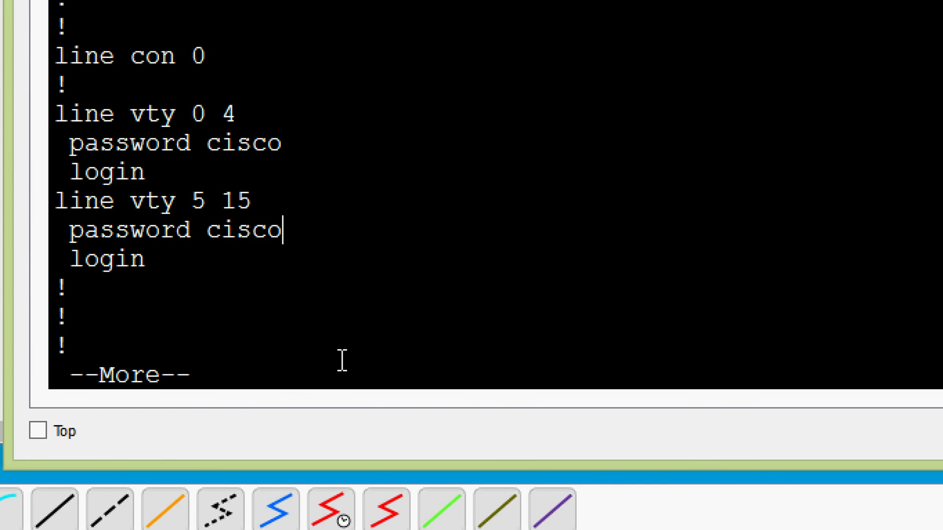
Step: Finish the config listing and enter global configuration mode with configure terminal
{"action": "key", "text": "space"}
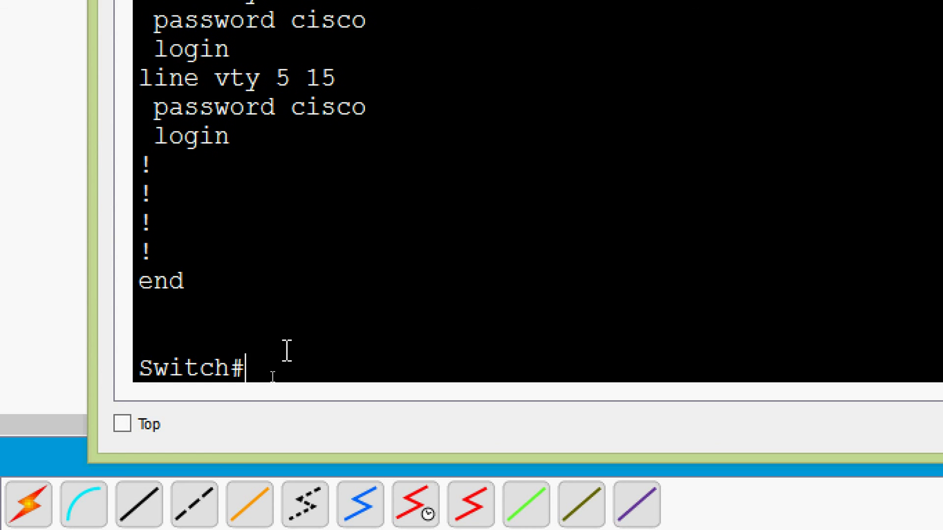
{"action": "type", "text": "conf"}
{"action": "key", "text": "Tab"}
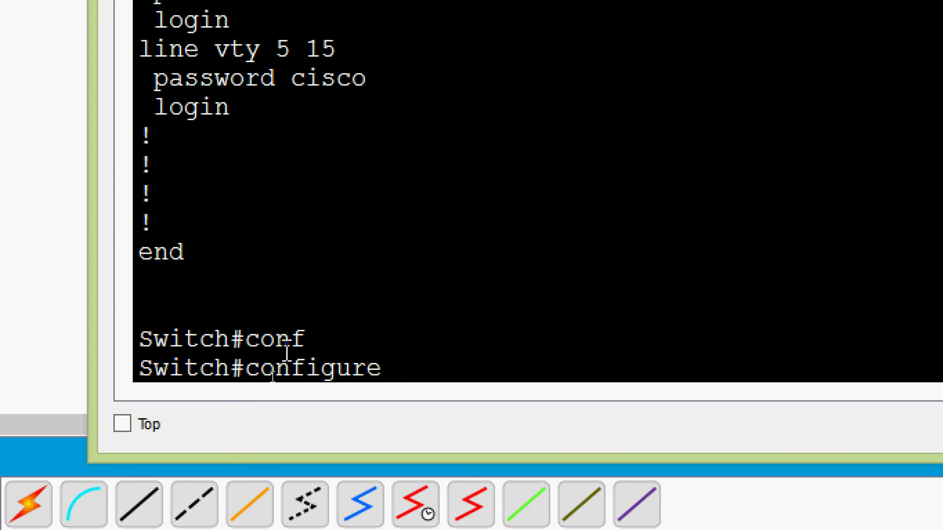
{"action": "type", "text": "ter"}
{"action": "key", "text": "Tab"}
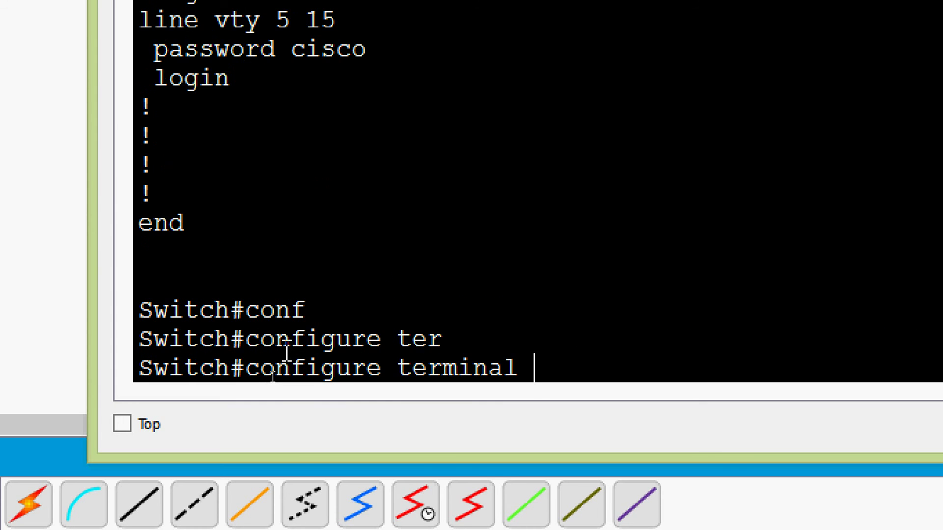
{"action": "key", "text": "Return"}
{"action": "key", "text": "Return"}
Step: Enable service password-encryption and return to the Switch# prompt
{"action": "type", "text": "ser"}
{"action": "key", "text": "Tab"}
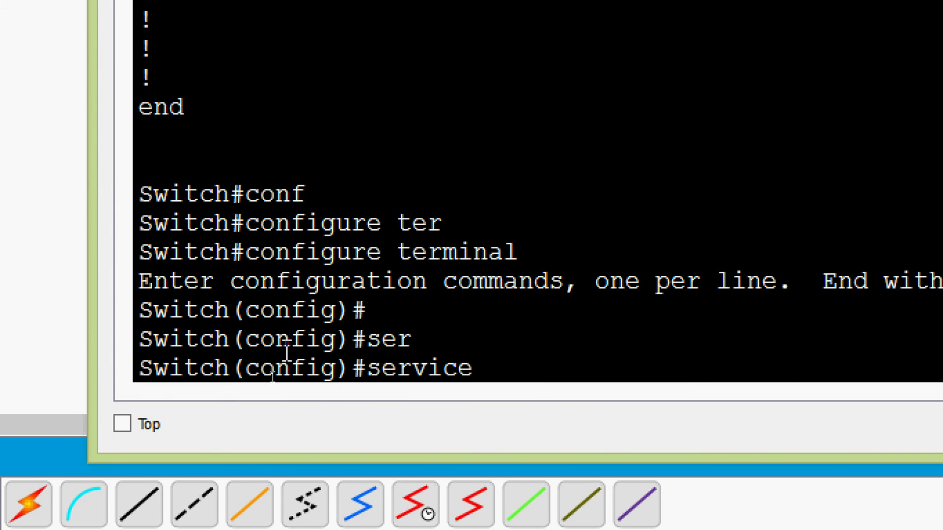
{"action": "type", "text": "pas"}
{"action": "key", "text": "Tab"}
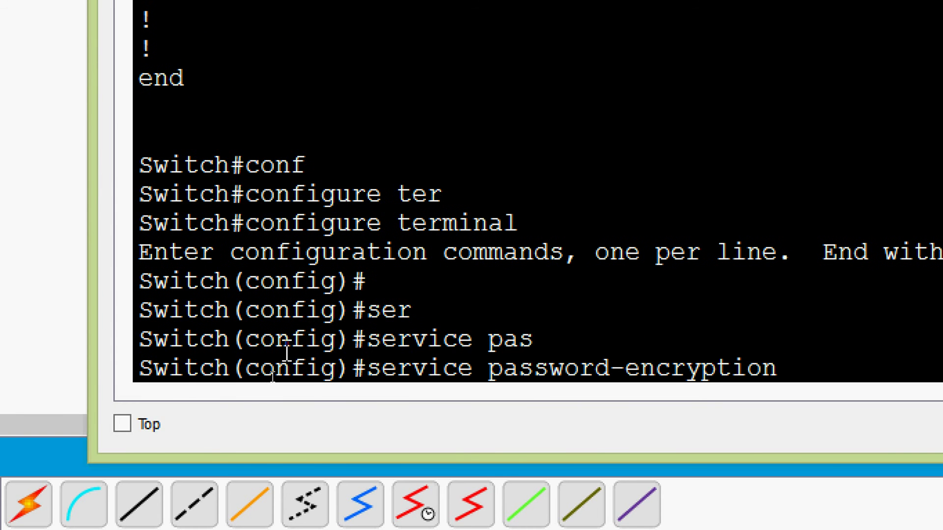
{"action": "key", "text": "Return"}
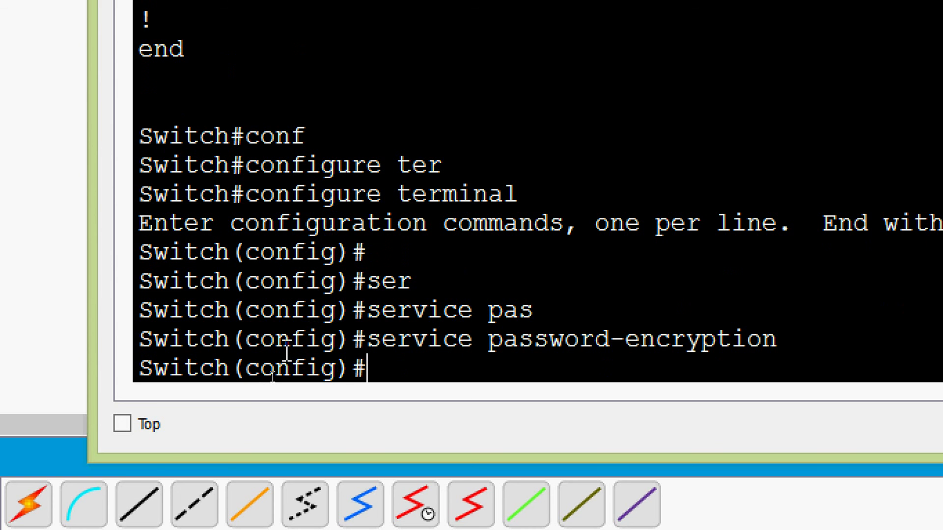
{"action": "key", "text": "ctrl+z"}
{"action": "key", "text": "Return"}
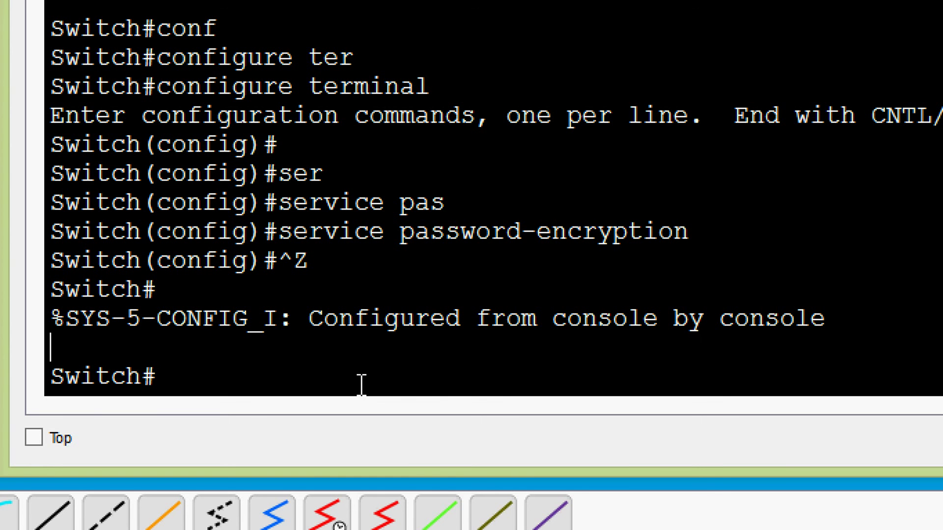
Step: Show the running-config and page forward to the vty line section
{"action": "type", "text": "sh"}
{"action": "key", "text": "Tab"}
{"action": "type", "text": "ru"}
{"action": "key", "text": "Tab"}
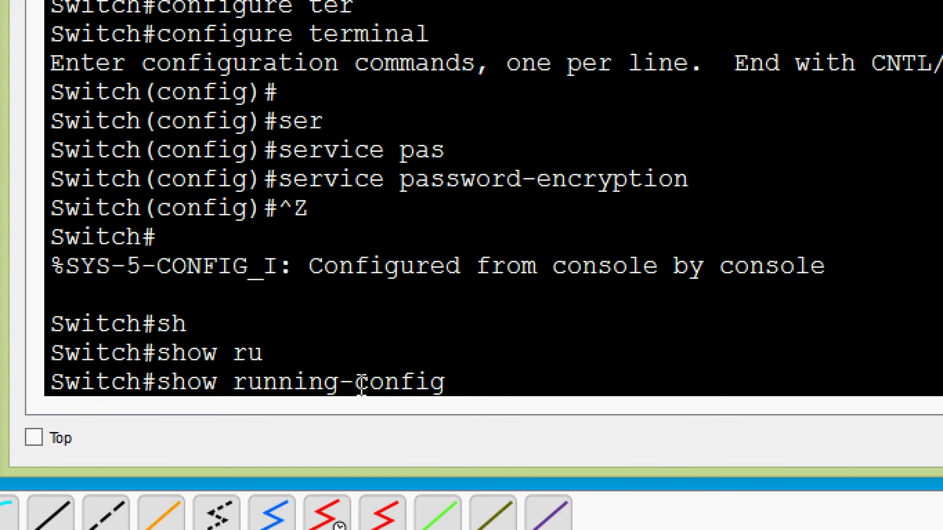
{"action": "key", "text": "Return"}
{"action": "key", "text": "space"}
{"action": "key", "text": "space"}
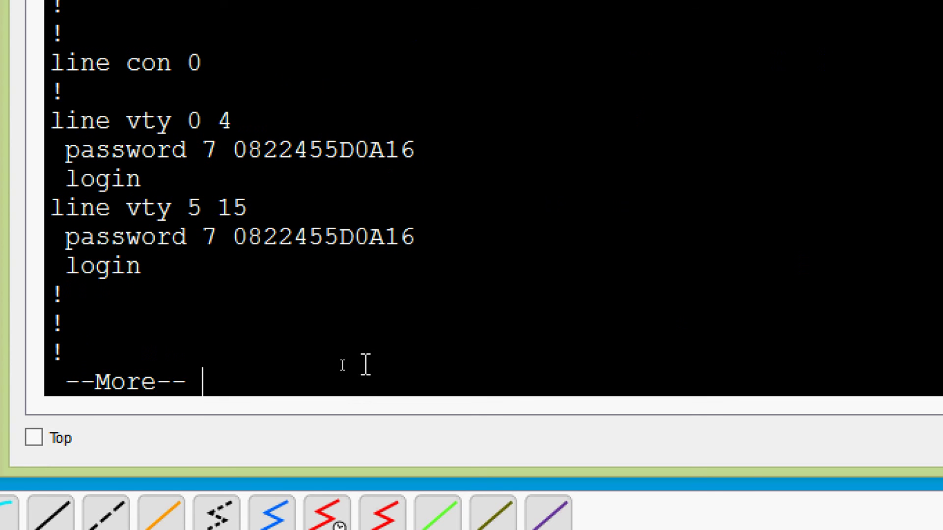
Step: Highlight the password 7 entries under line vty 0 4 and 5 15, then finish the listing
{"action": "left_click_drag", "start_coordinate": [119, 120], "coordinate": [295, 121]}
{"action": "left_click_drag", "start_coordinate": [120, 208], "coordinate": [301, 209]}
{"action": "left_click_drag", "start_coordinate": [131, 150], "coordinate": [481, 150]}
{"action": "left_click_drag", "start_coordinate": [131, 237], "coordinate": [496, 237]}
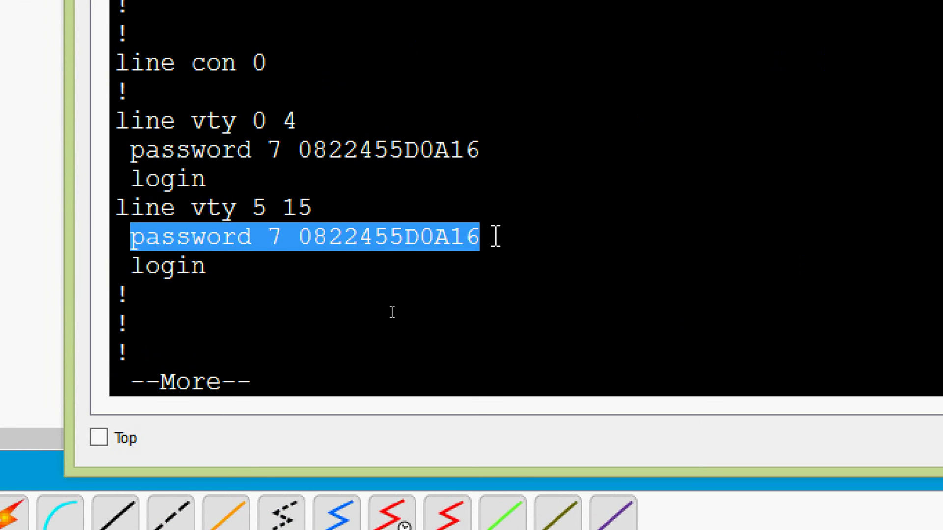
{"action": "left_click", "coordinate": [532, 235]}
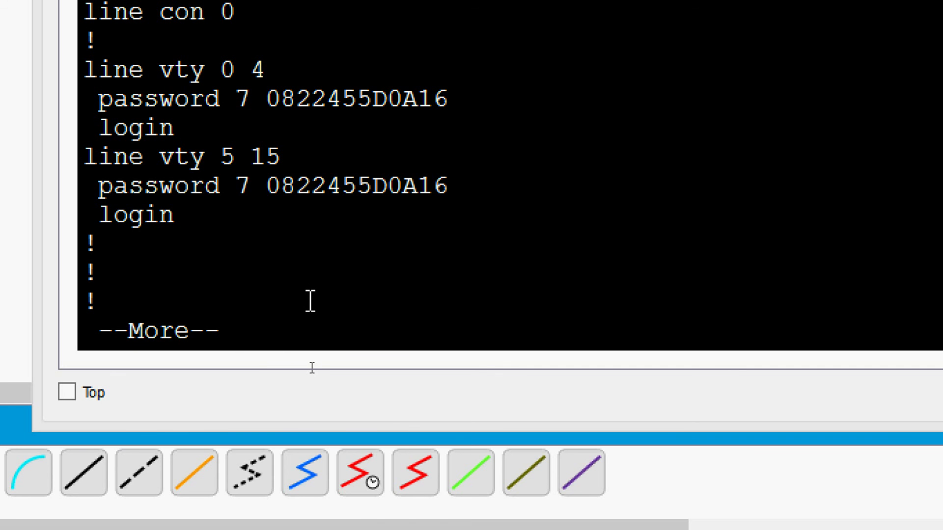
{"action": "key", "text": "Return"}
{"action": "key", "text": "Return"}
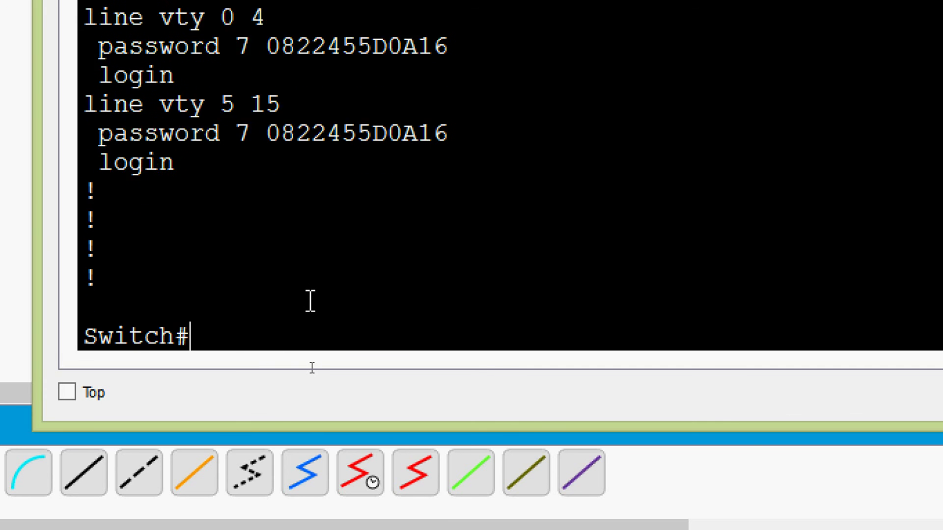
{"action": "key", "text": "Return"}
{"action": "key", "text": "Return"}
Step: Enter configure terminal and then line vty 0 15
{"action": "type", "text": "conf"}
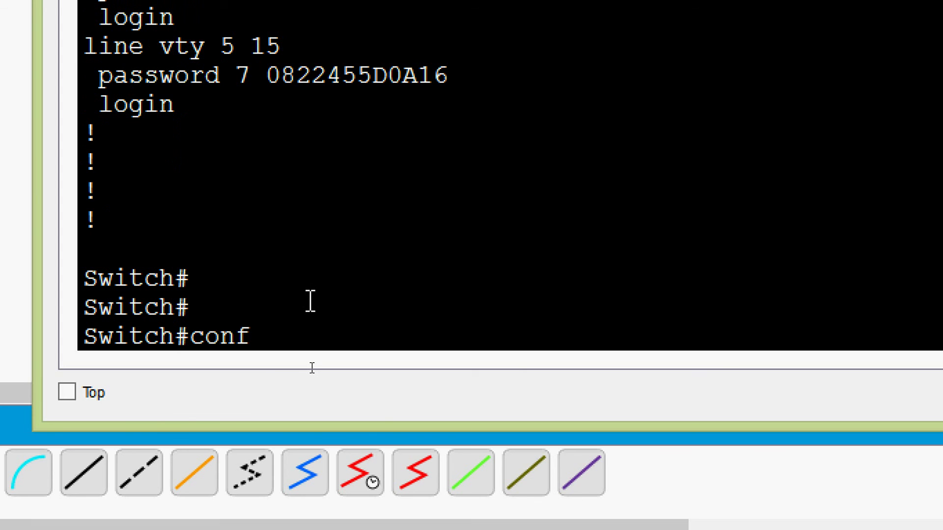
{"action": "key", "text": "Tab"}
{"action": "type", "text": "t"}
{"action": "key", "text": "Tab"}
{"action": "key", "text": "Return"}
{"action": "key", "text": "Return"}
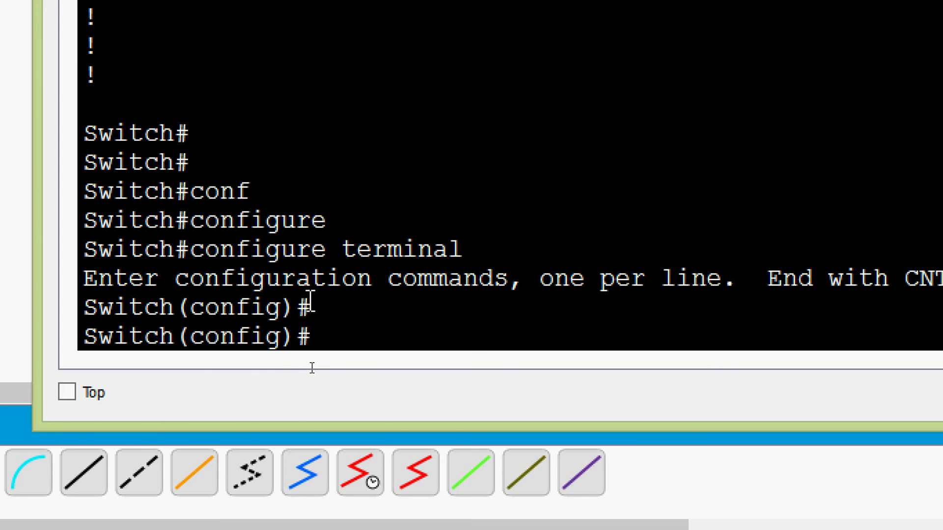
{"action": "type", "text": "line"}
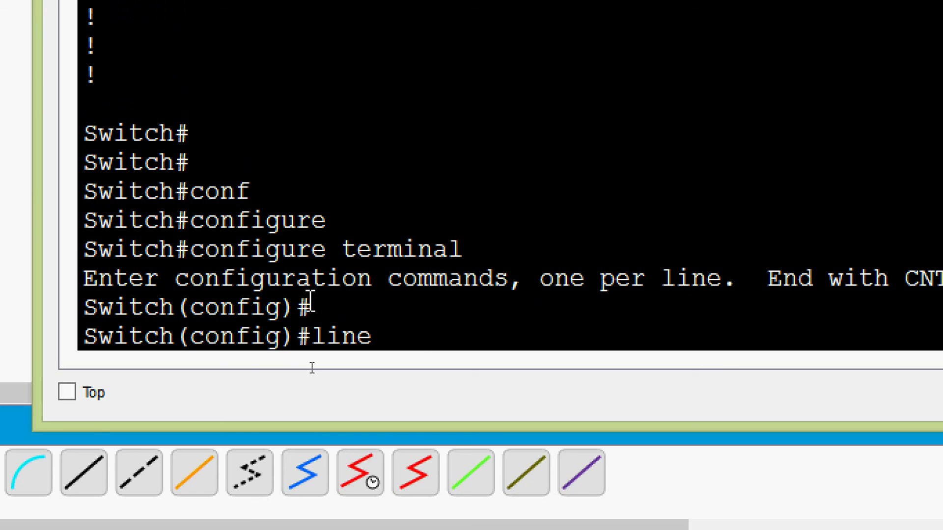
{"action": "key", "text": "Tab"}
{"action": "type", "text": "vt"}
{"action": "key", "text": "Tab"}
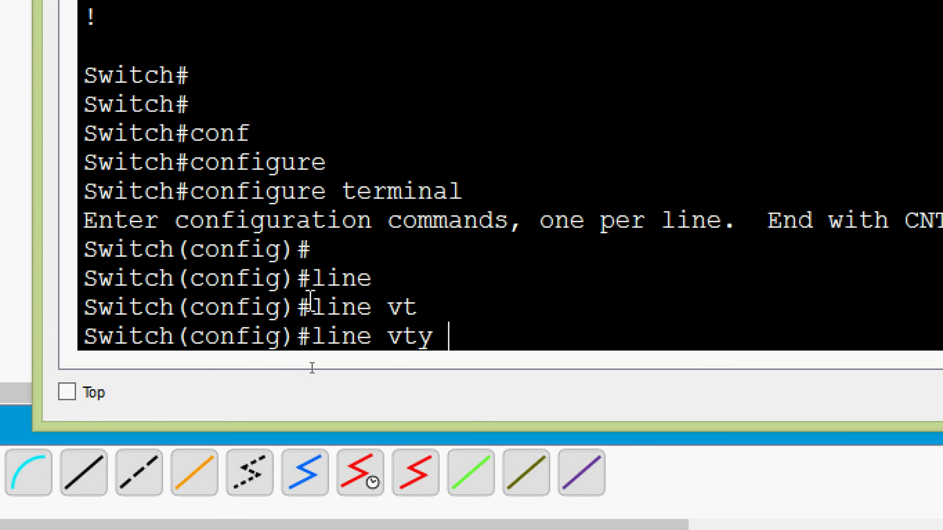
{"action": "type", "text": "0 "}
{"action": "type", "text": "?"}
{"action": "type", "text": "15"}
{"action": "key", "text": "Return"}
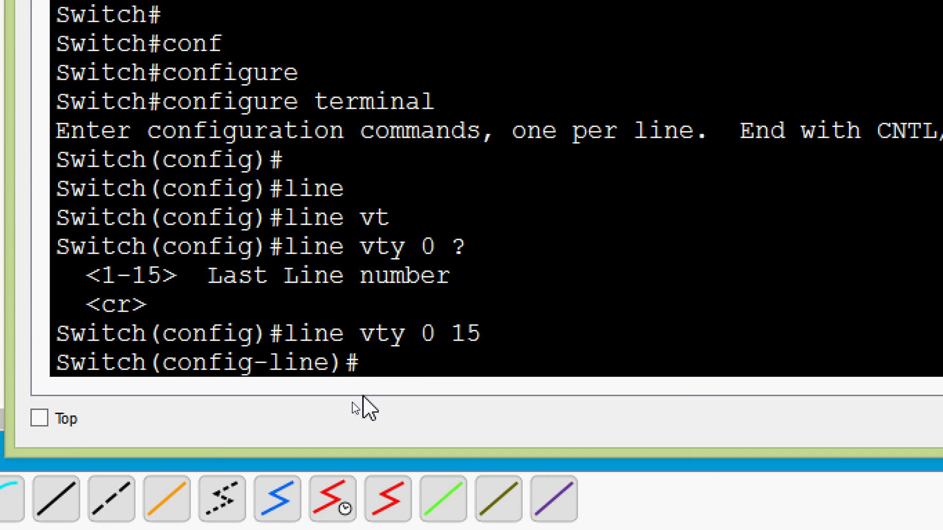
Step: Remove the password from line vty 5 15 with no password and exit configuration mode
{"action": "type", "text": "line"}
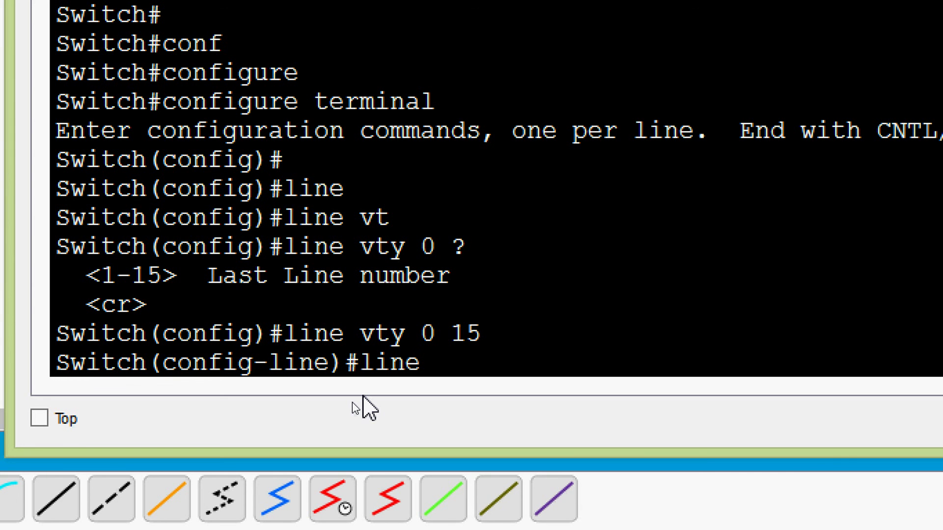
{"action": "type", "text": " vty 5 15"}
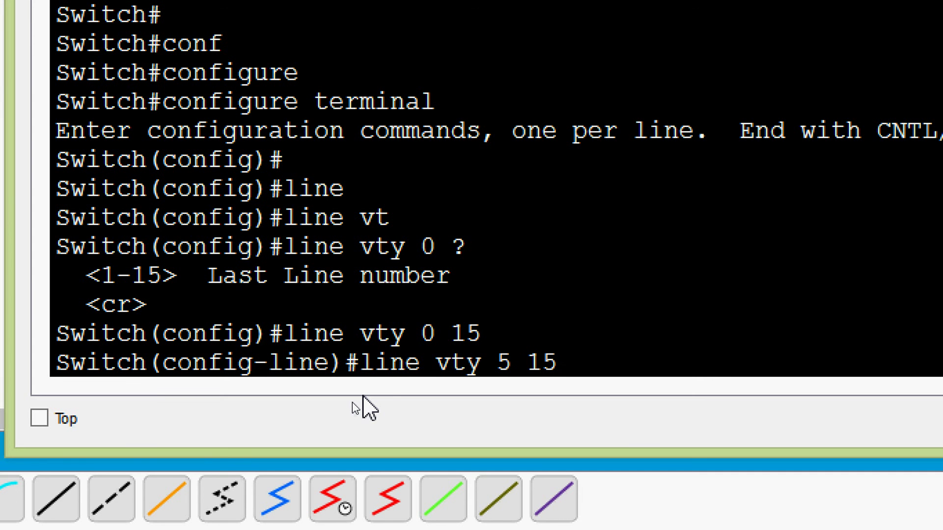
{"action": "key", "text": "Return"}
{"action": "type", "text": "no pas"}
{"action": "key", "text": "Tab"}
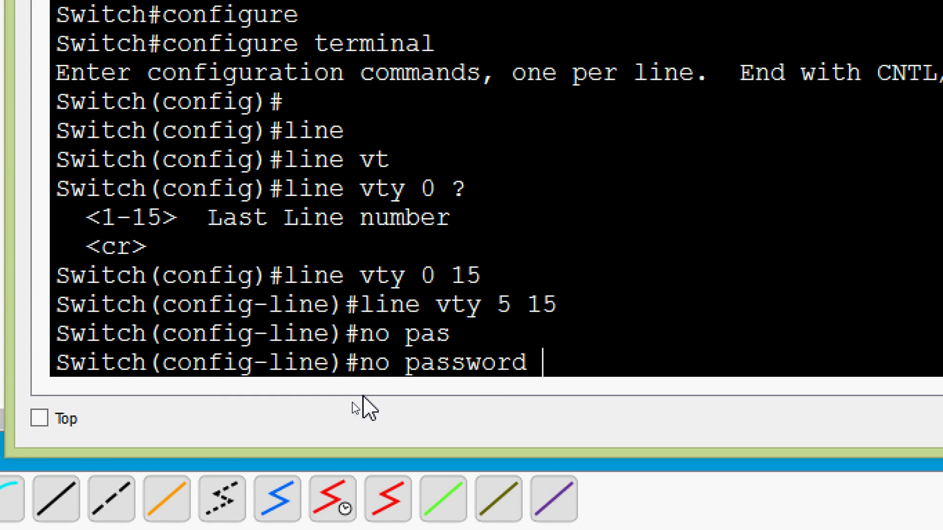
{"action": "key", "text": "Return"}
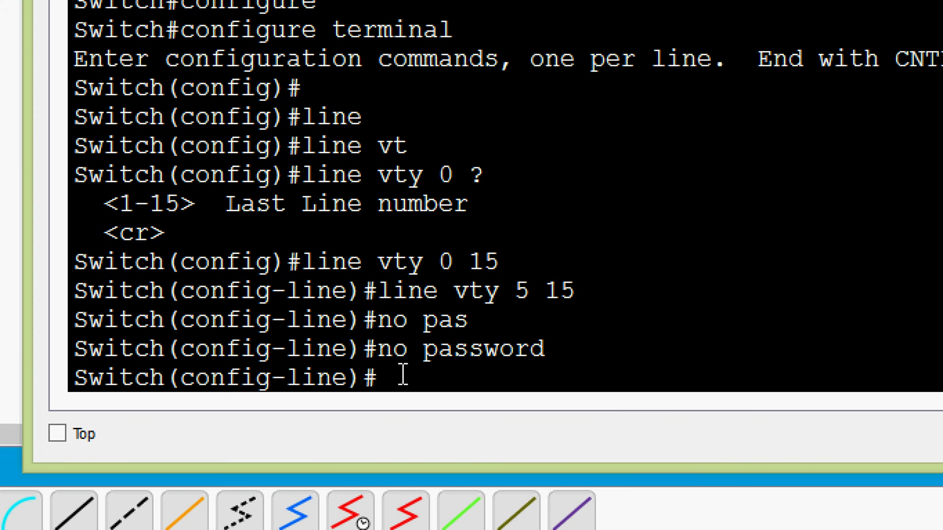
{"action": "key", "text": "ctrl+z"}
{"action": "key", "text": "Return"}
{"action": "key", "text": "Return"}
Step: Display the running-config to check vty 5 15 no longer has a password
{"action": "type", "text": "sh"}
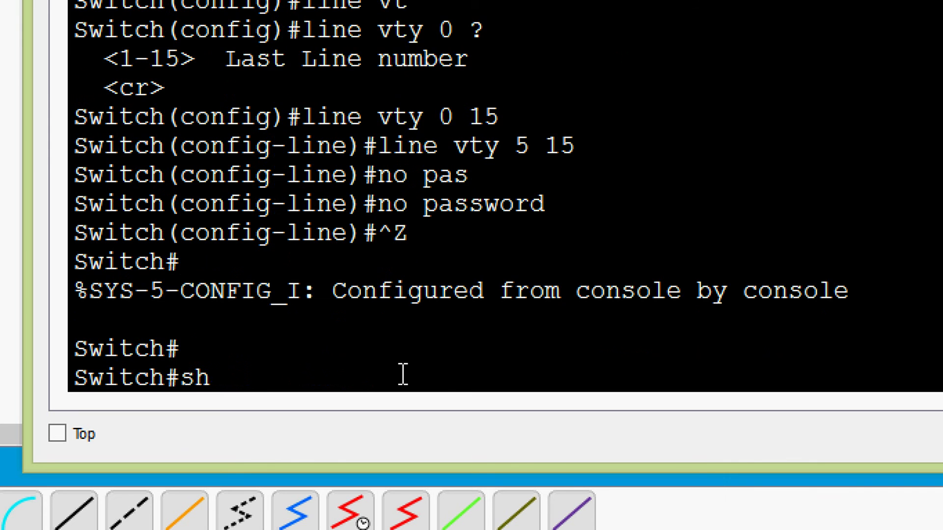
{"action": "key", "text": "Tab"}
{"action": "type", "text": "r"}
{"action": "key", "text": "Return"}
Step: Page to the line vty section and compare vty 0 4's type 7 password with vty 5 15's bare login
{"action": "key", "text": "space"}
{"action": "key", "text": "space"}
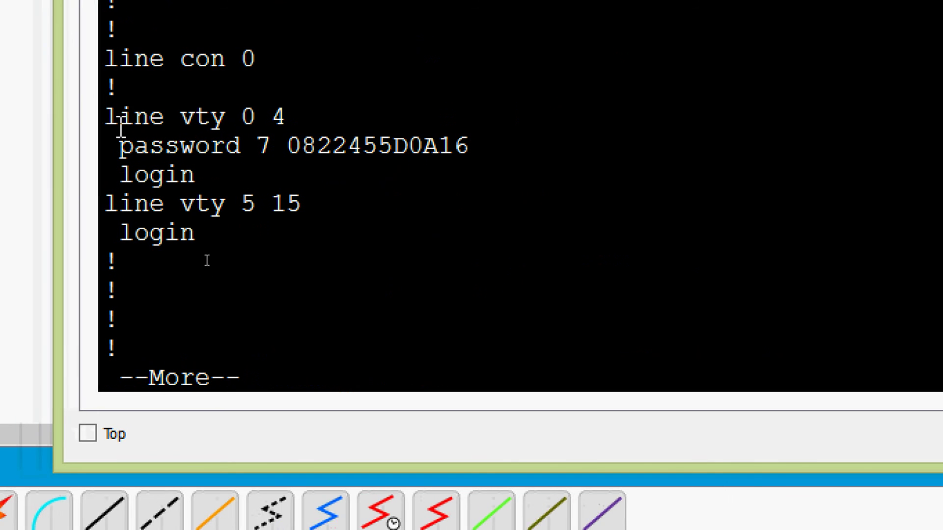
{"action": "left_click_drag", "start_coordinate": [120, 116], "coordinate": [309, 120]}
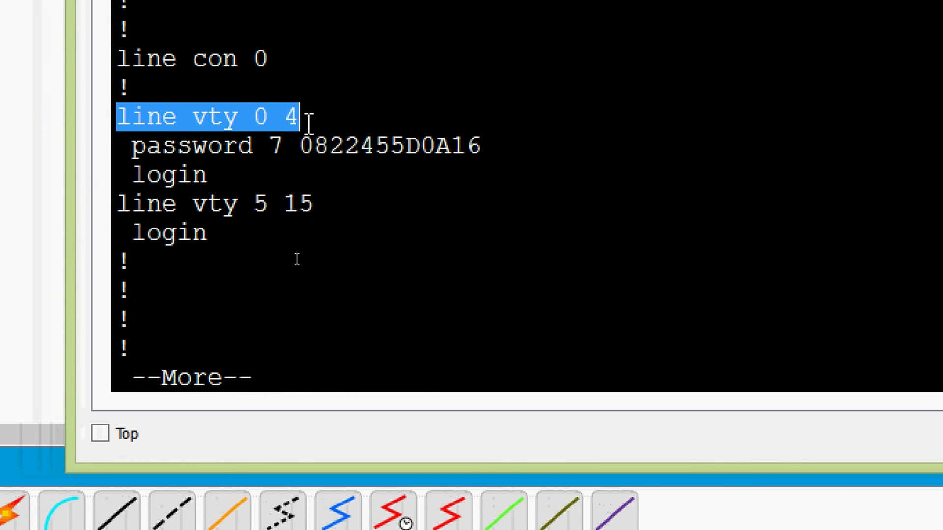
{"action": "left_click", "coordinate": [133, 146]}
{"action": "left_click_drag", "start_coordinate": [132, 146], "coordinate": [483, 147]}
{"action": "left_click", "coordinate": [258, 183]}
{"action": "left_click_drag", "start_coordinate": [119, 204], "coordinate": [322, 203]}
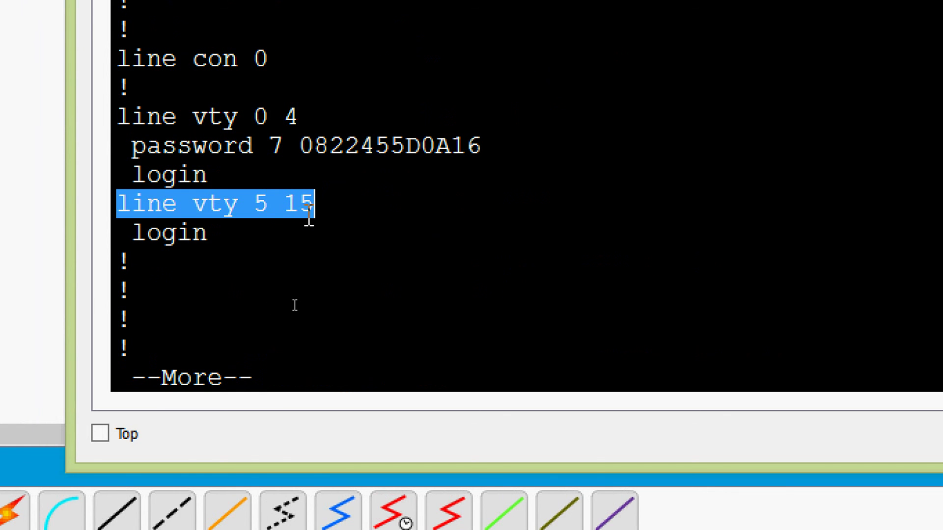
{"action": "left_click", "coordinate": [290, 227]}
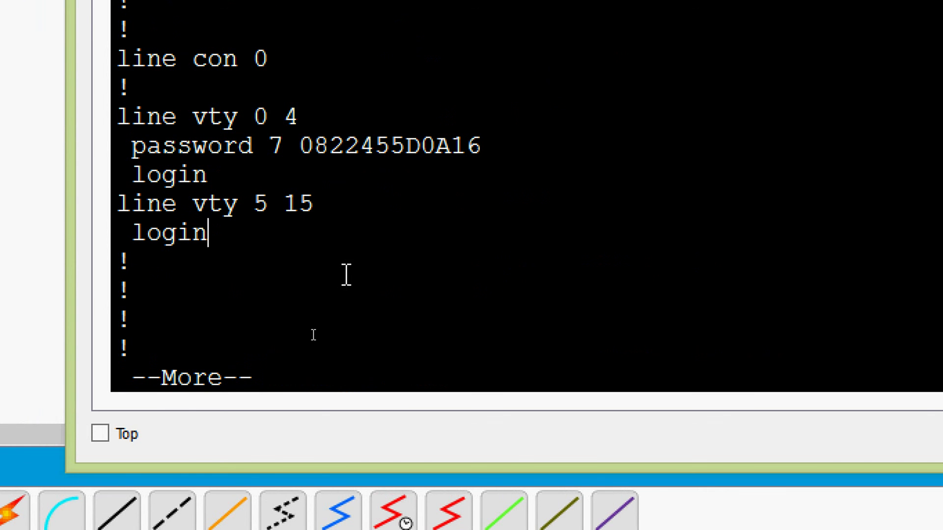